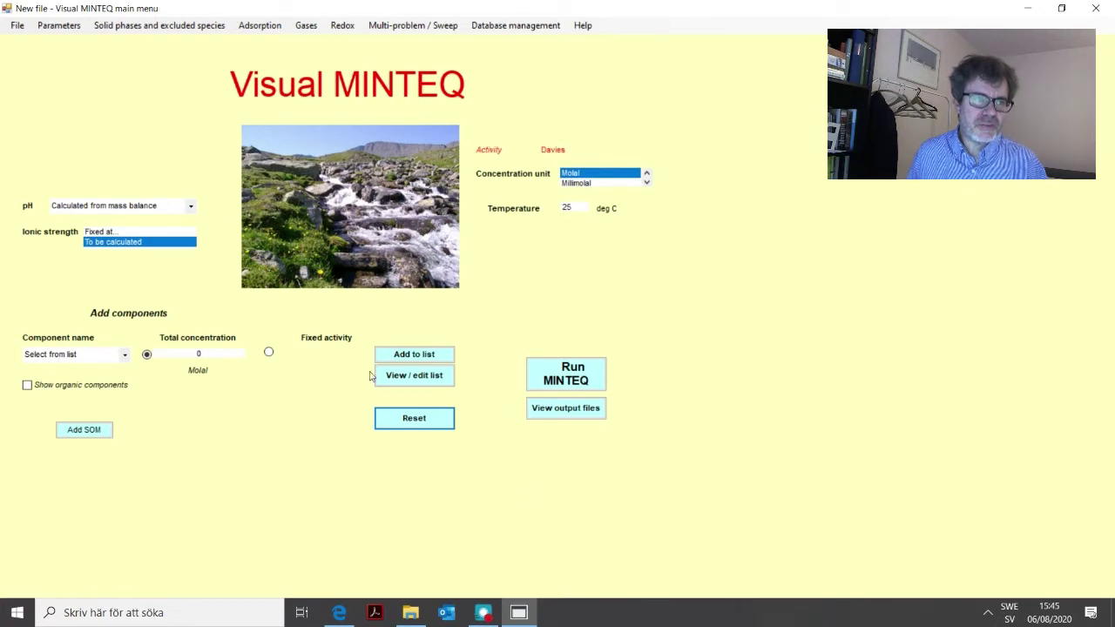
- Load drejgyuf.VDA and confirm its components: pH 6.400, Ca+2 10.0 and SO4-2 20.0 mg/l
left_click(17, 26)
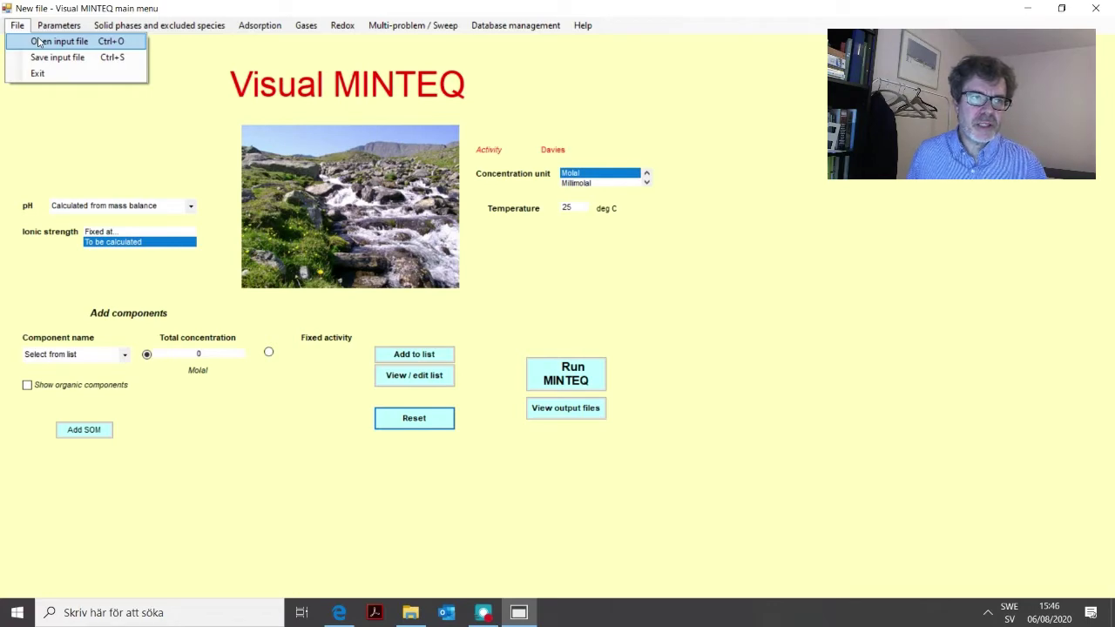
left_click(39, 42)
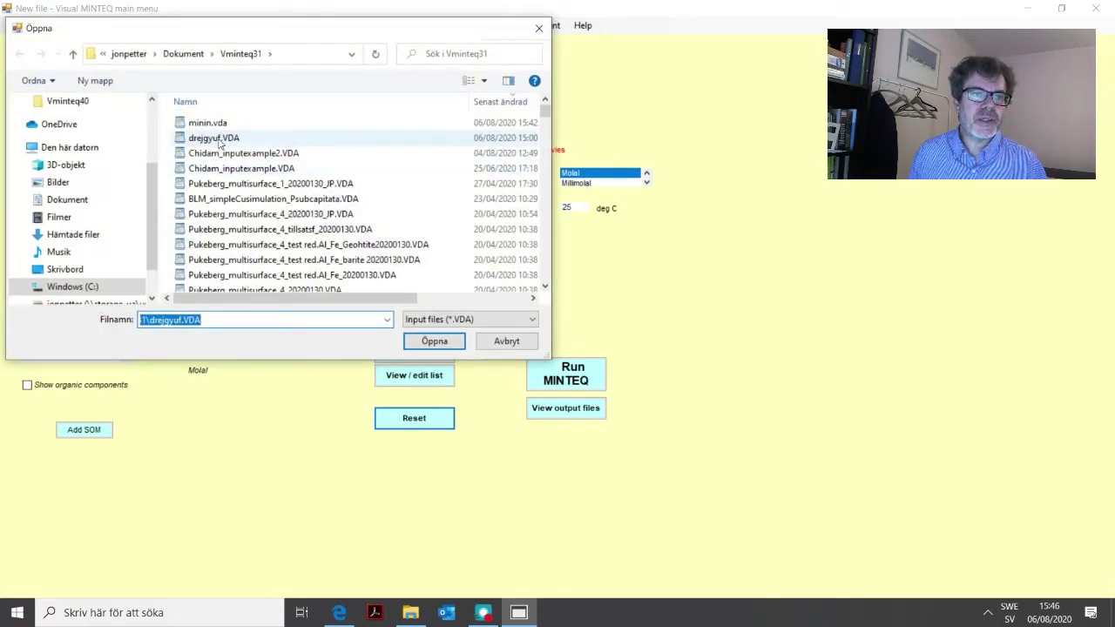
double_click(201, 141)
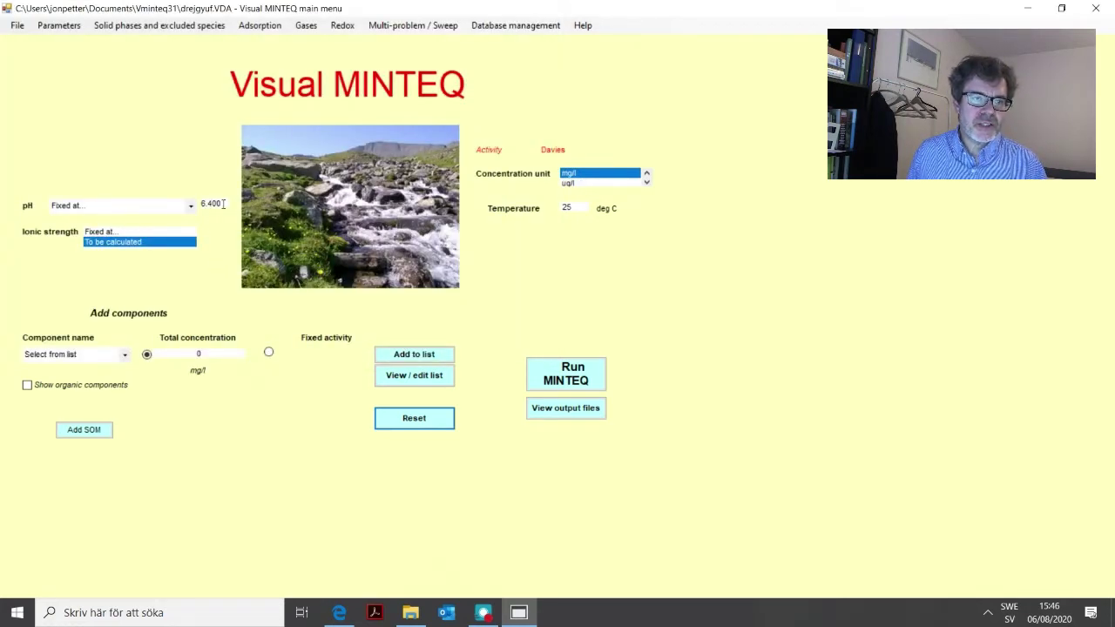
left_click(414, 376)
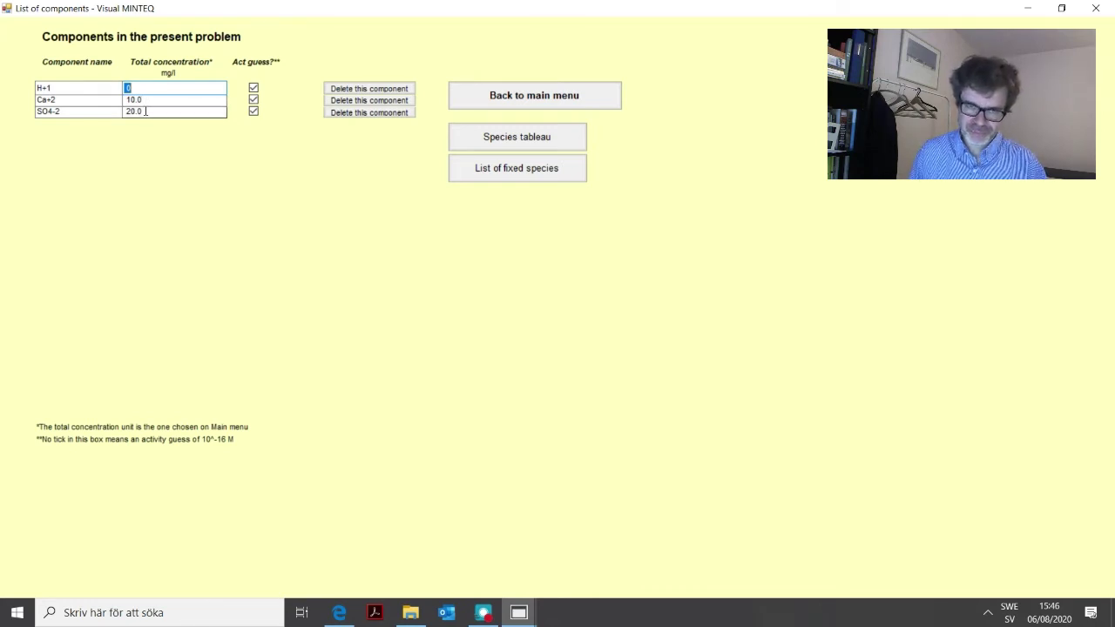
left_click(505, 97)
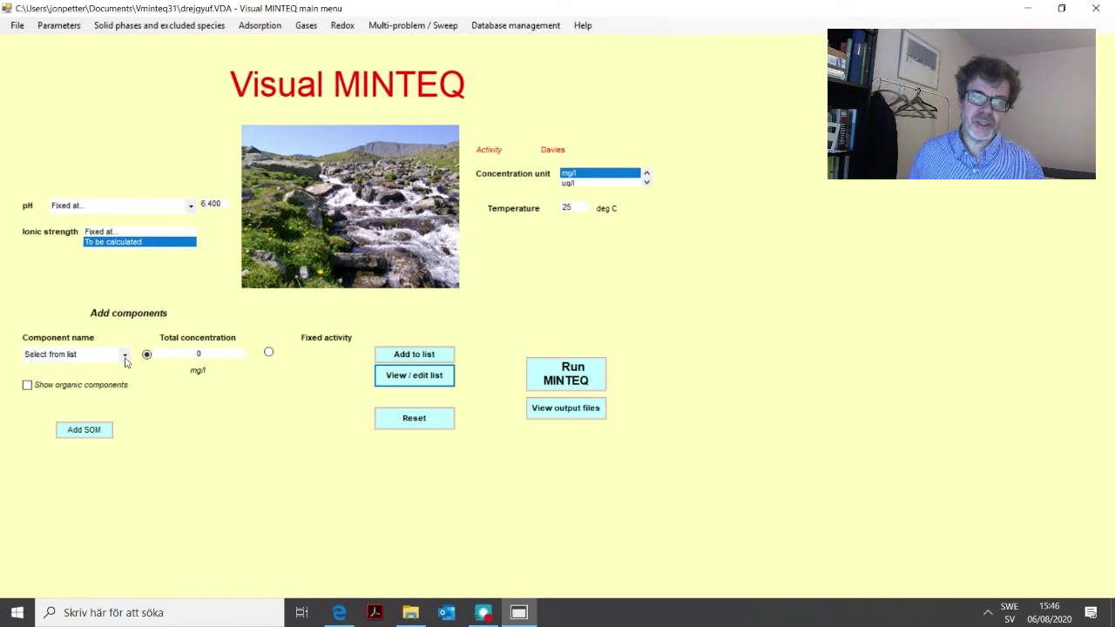
- Add DIC with total concentration 5 mg/l and review the updated component list
left_click(124, 355)
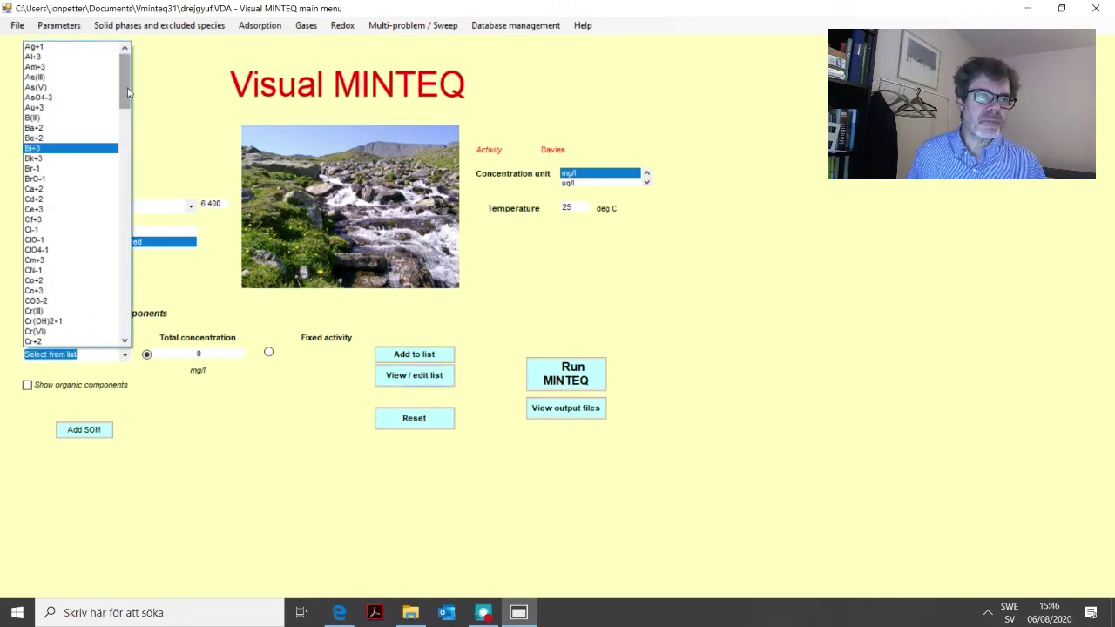
left_click_drag(127, 92, 124, 108)
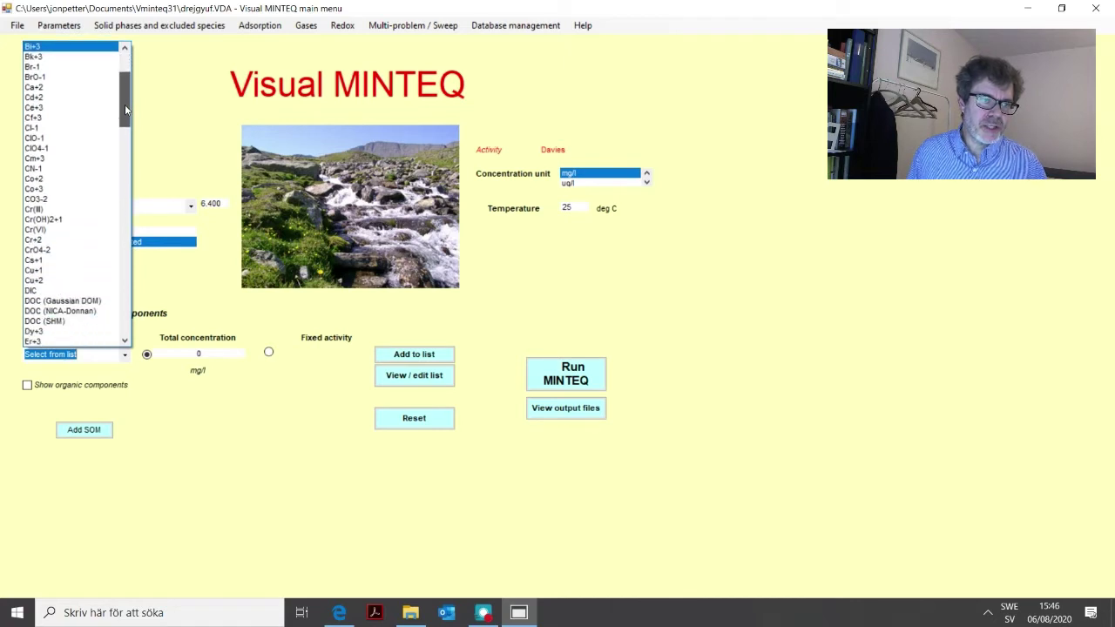
left_click(41, 293)
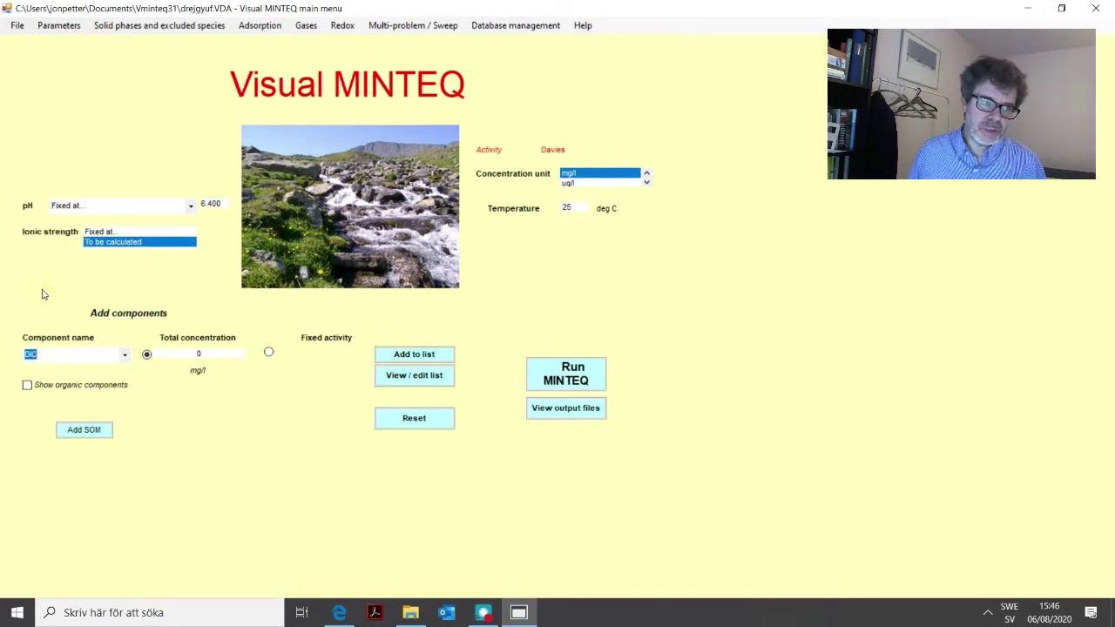
double_click(195, 355)
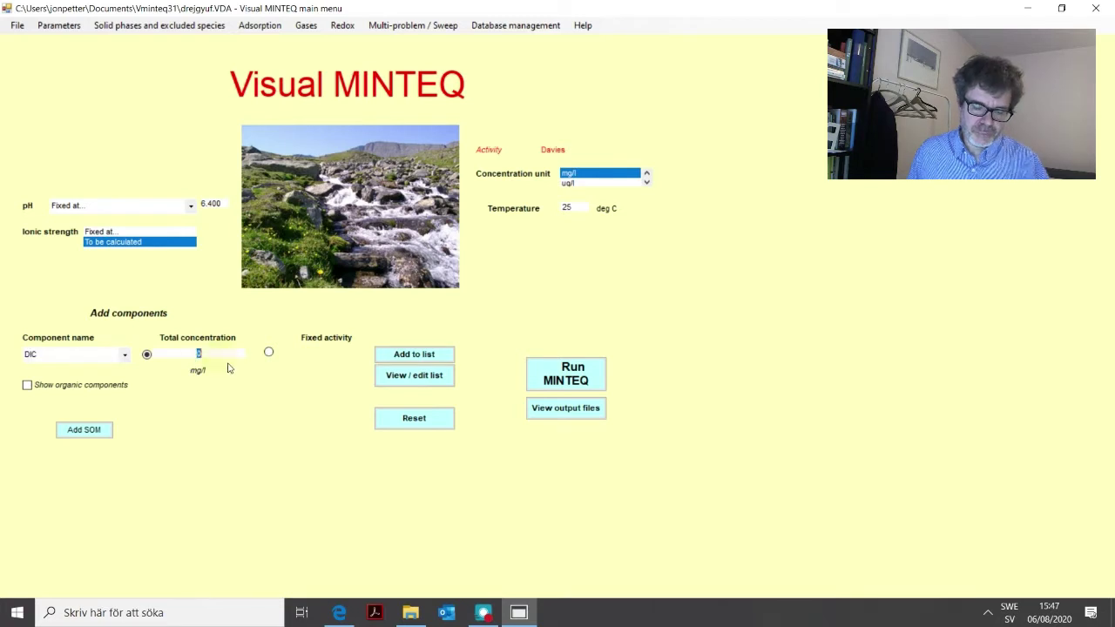
type("5")
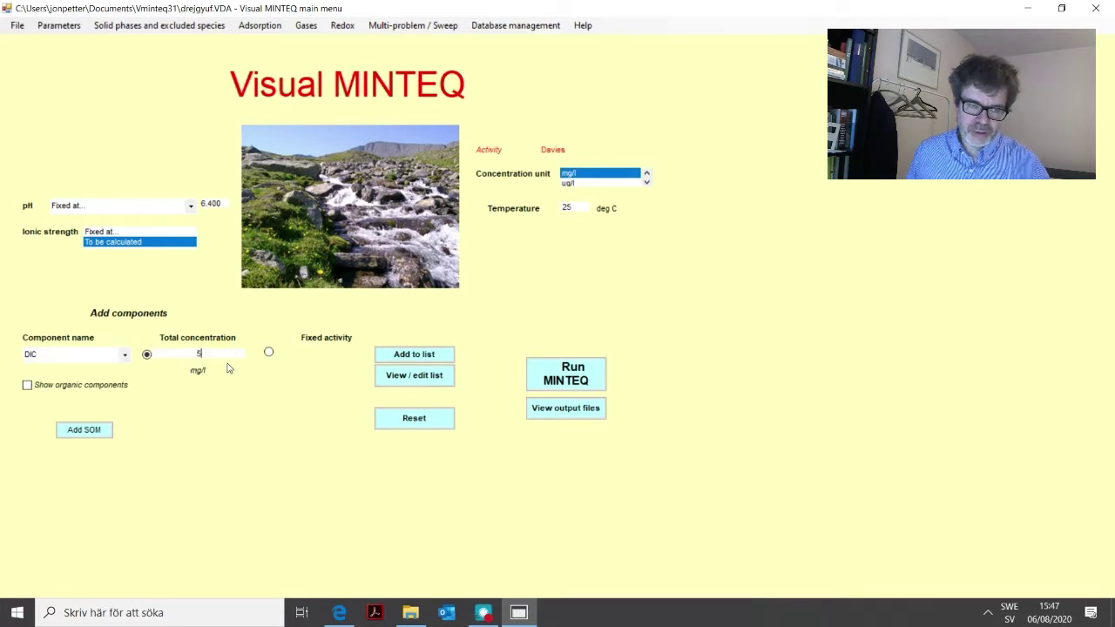
left_click(420, 356)
left_click(413, 378)
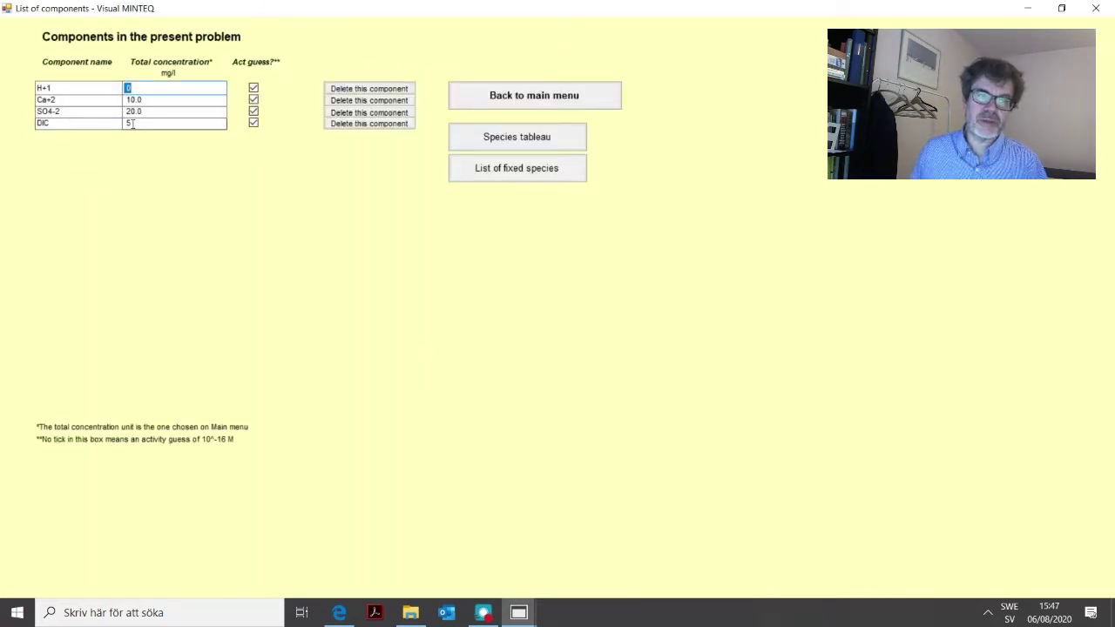
- Run MINTEQ on the 5 mg/l DIC water, inspect the species percentage distribution, then return to inputs
left_click(531, 94)
left_click(561, 372)
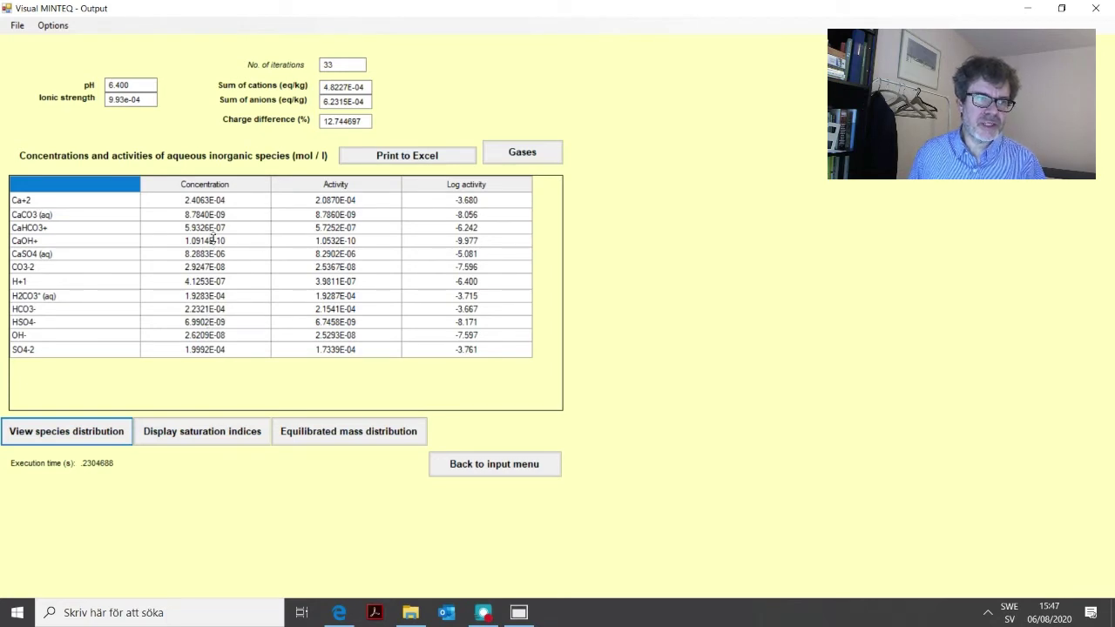
left_click(92, 433)
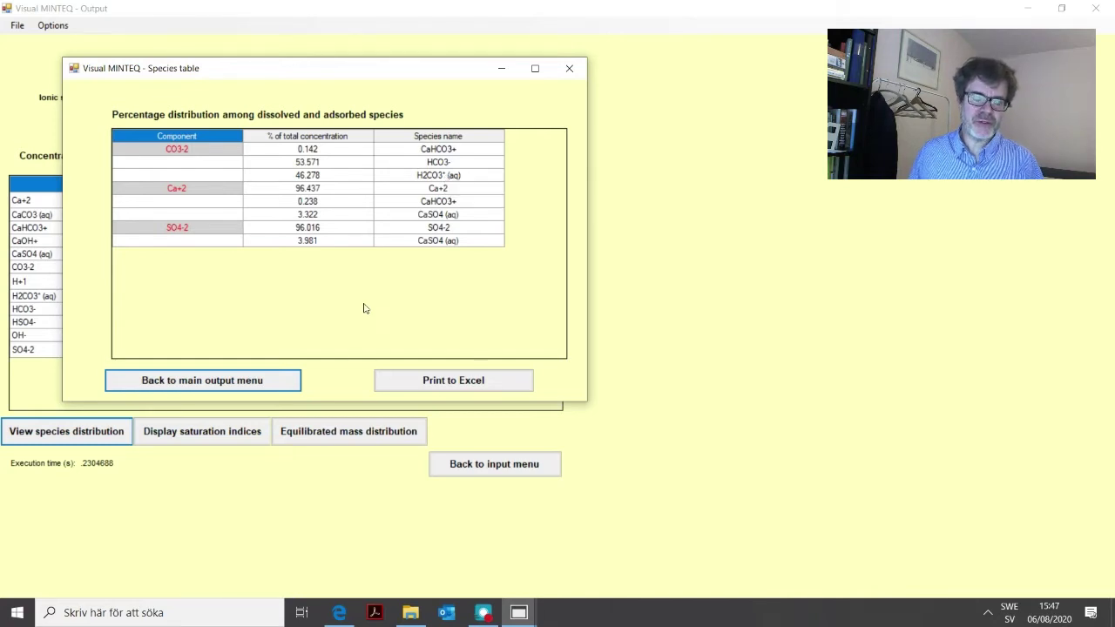
left_click(199, 383)
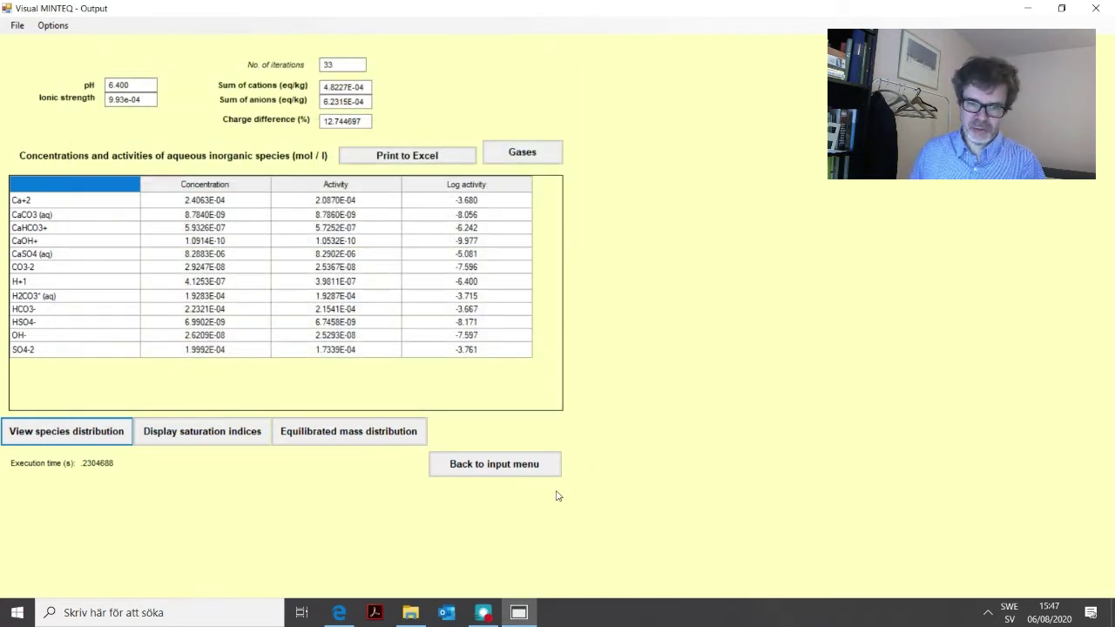
left_click(496, 471)
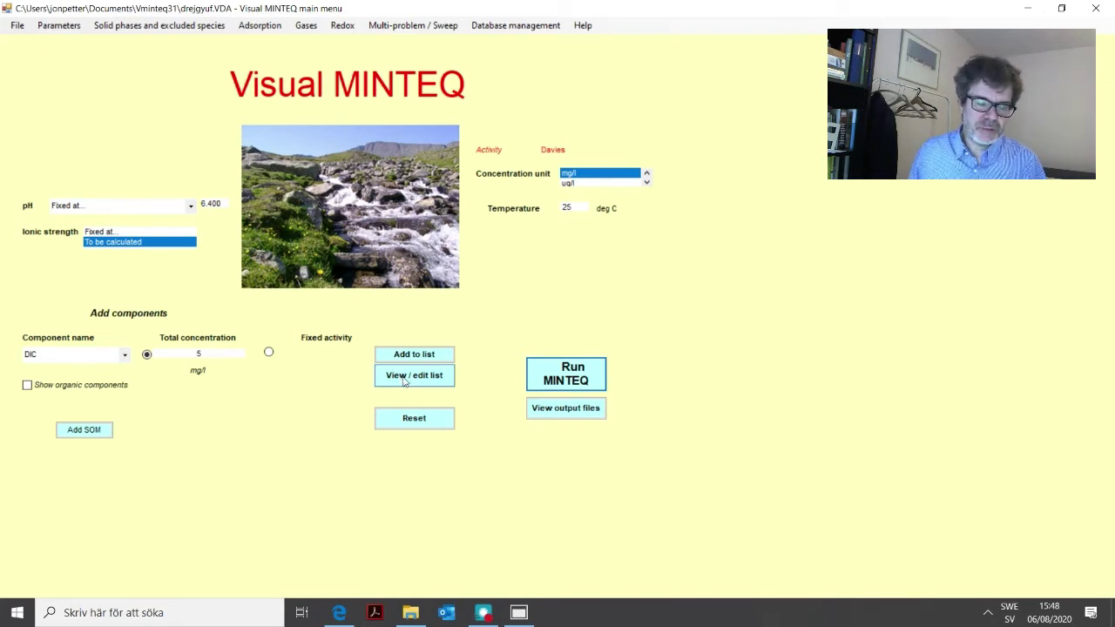
- Delete the DIC component and bring up the Specify alkalinity settings
left_click(404, 378)
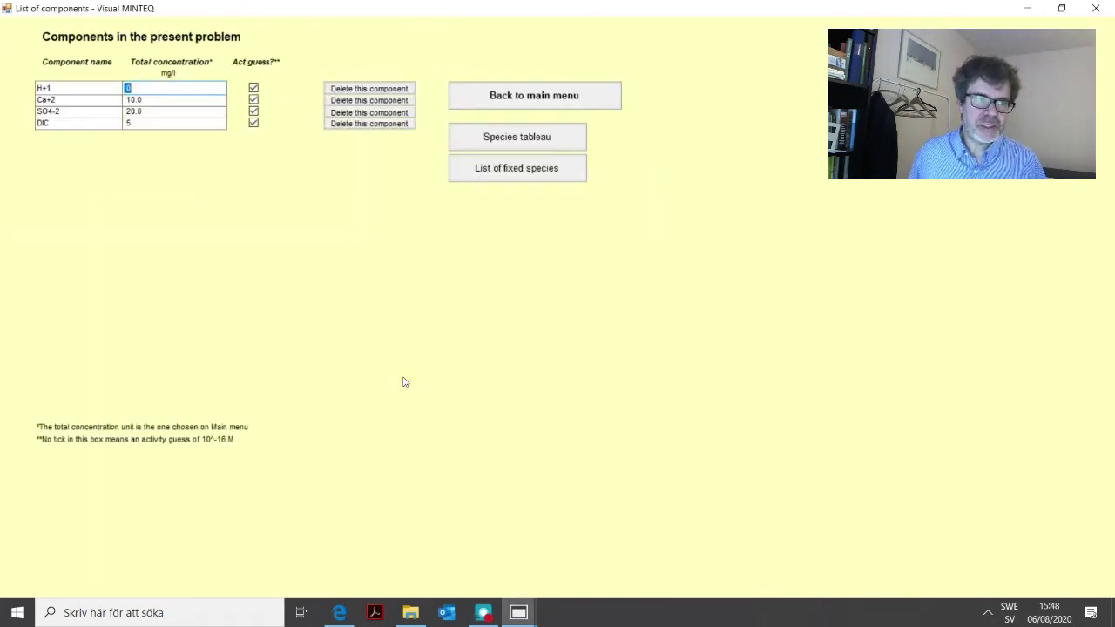
left_click(371, 123)
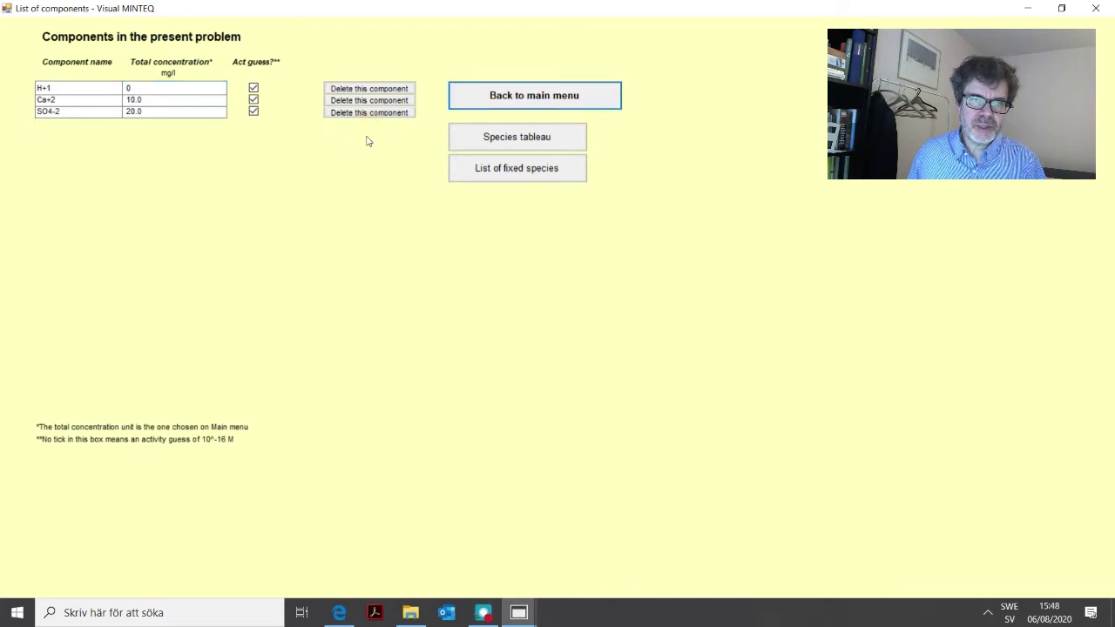
left_click(575, 98)
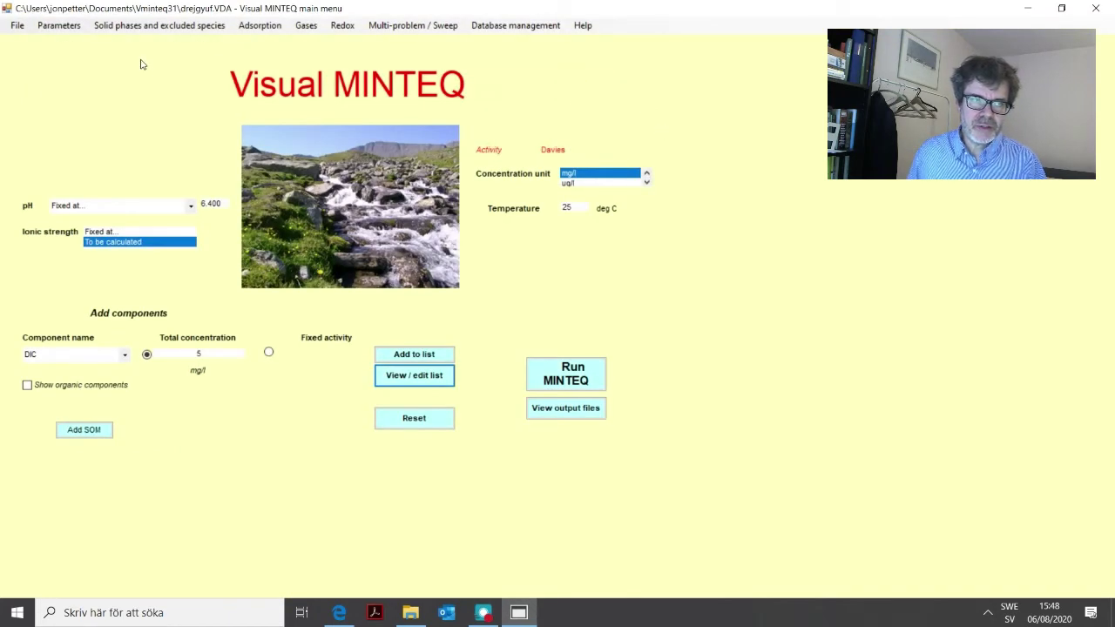
left_click(65, 29)
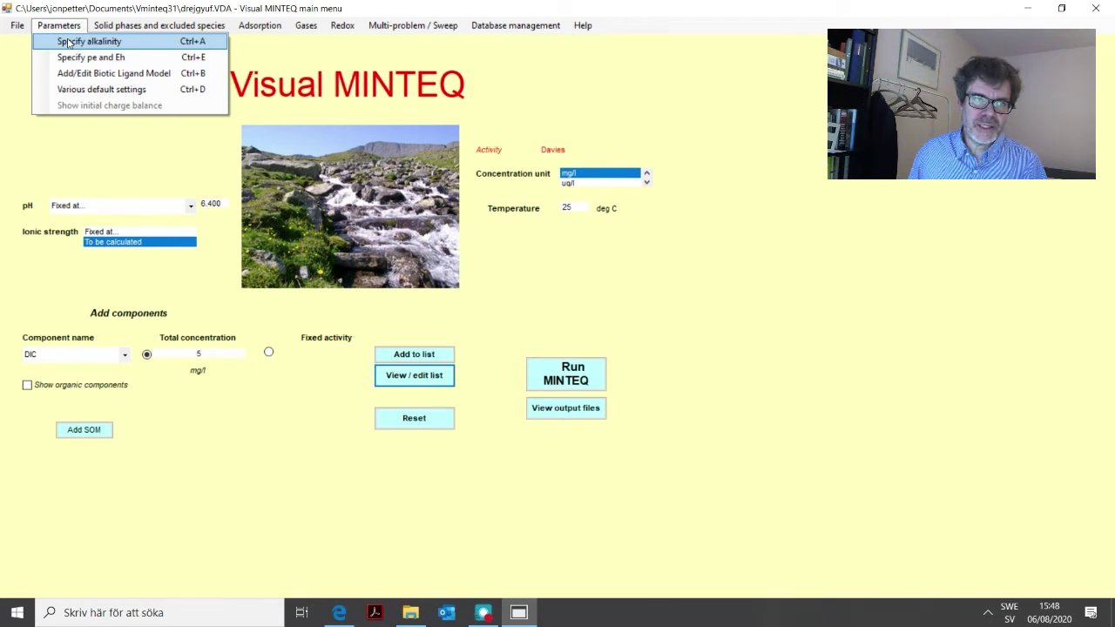
left_click(68, 42)
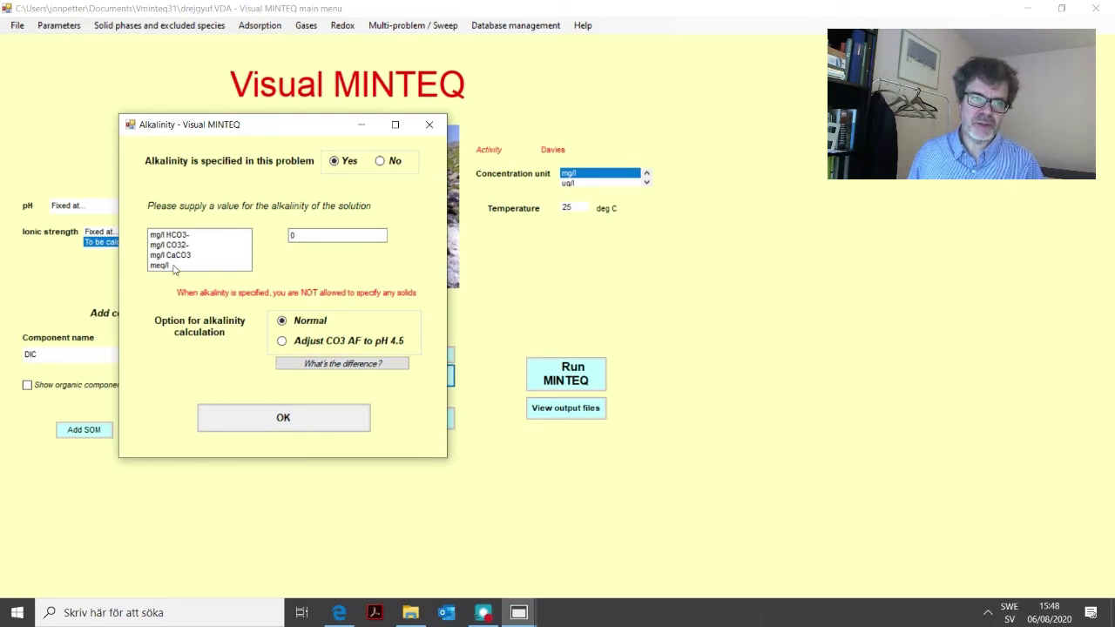
- Set alkalinity to 5 in mg/l HCO3- units and confirm it
left_click(173, 235)
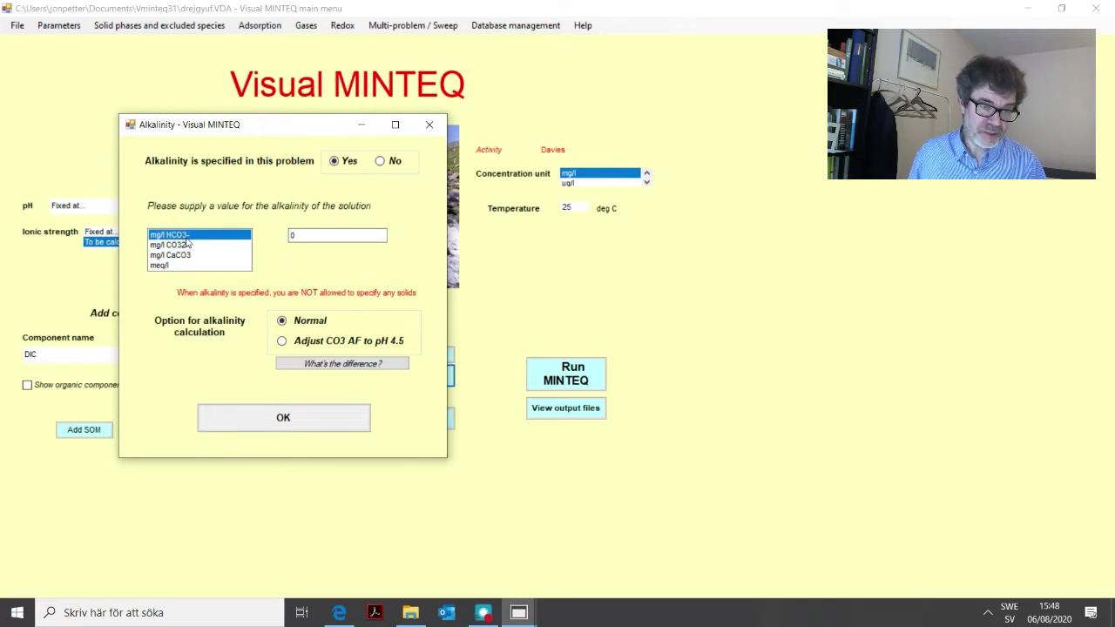
left_click(318, 234)
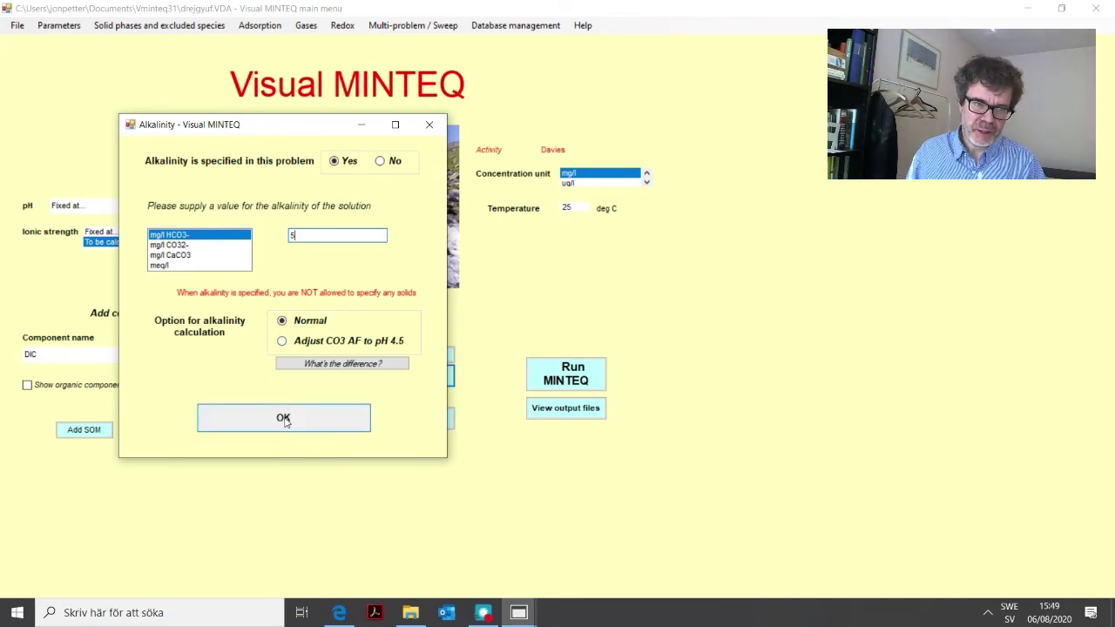
left_click(284, 420)
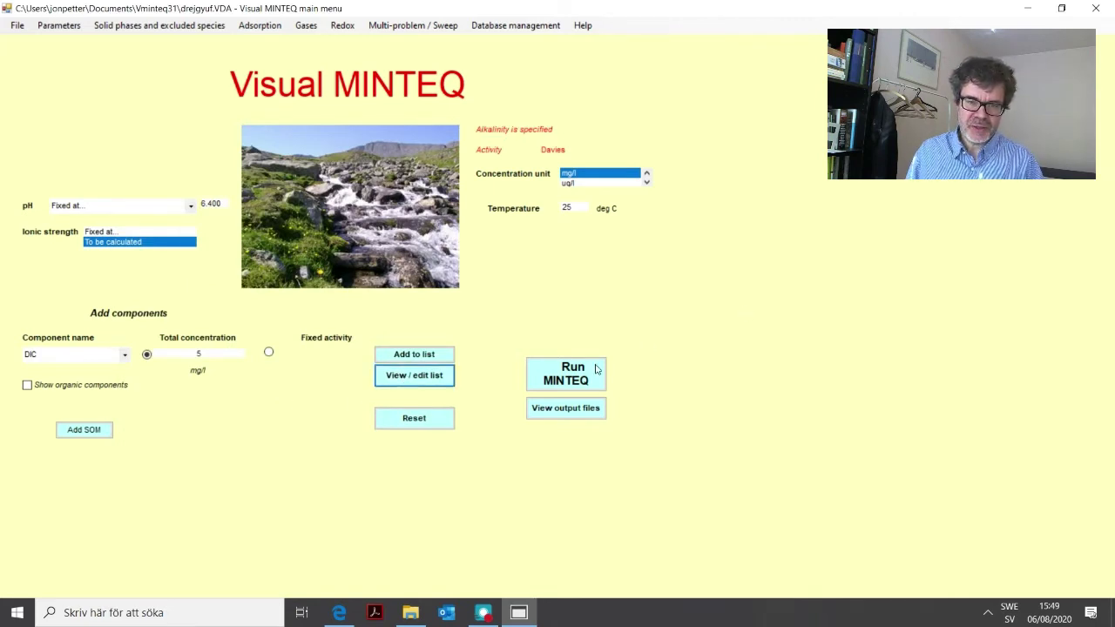
left_click(415, 377)
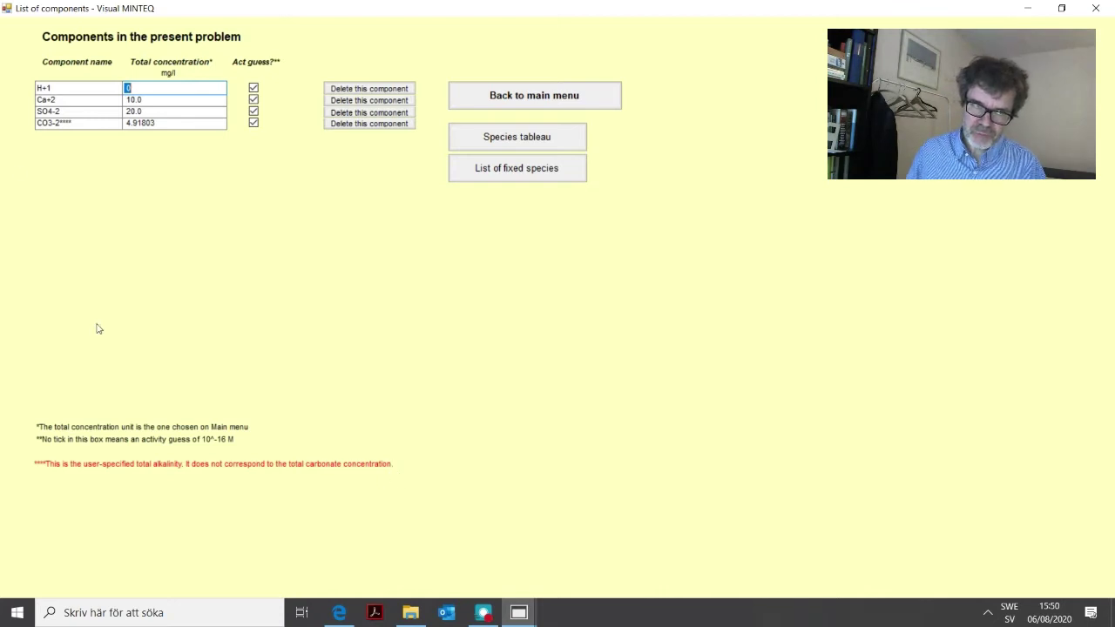
left_click(175, 124)
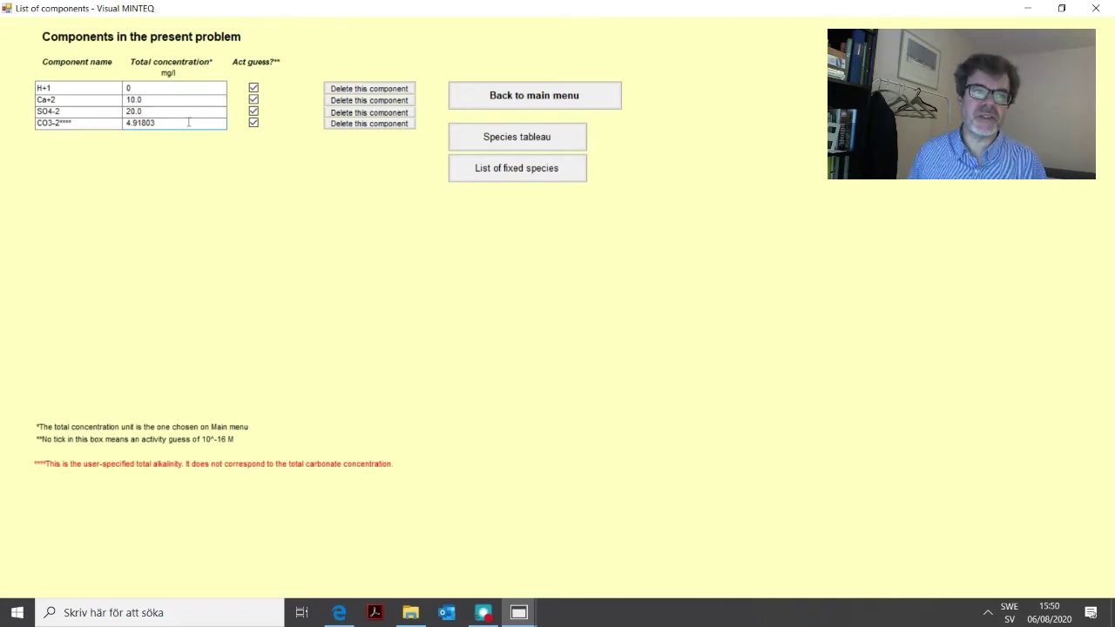
left_click(525, 94)
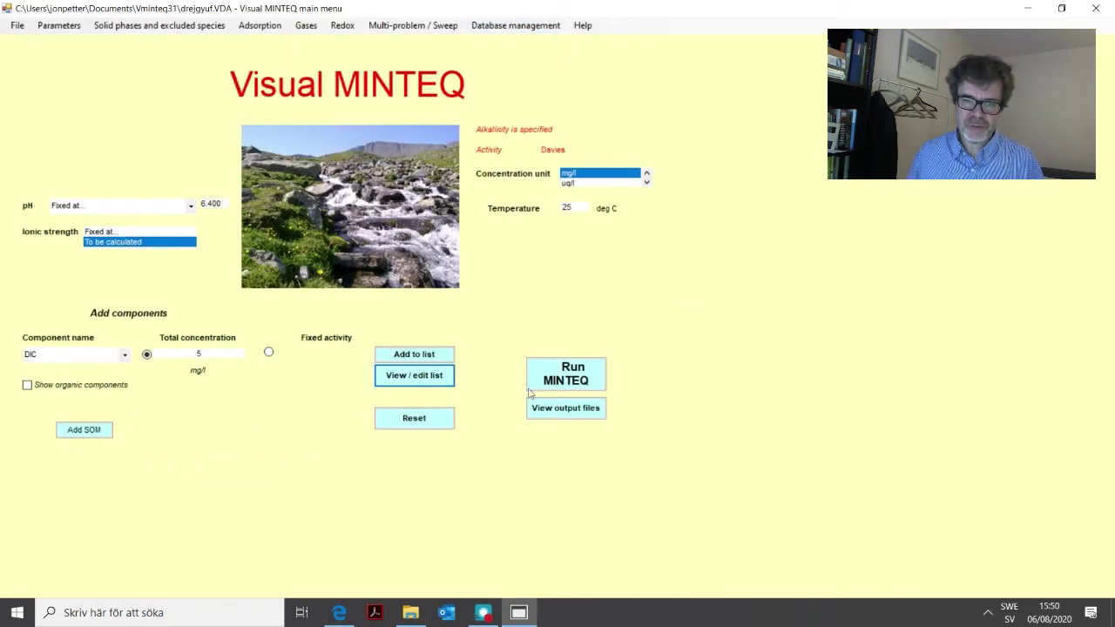
- Run the alkalinity-based speciation, review species distribution, and check CO2 (g) at 2.0860E-03 atm
left_click(567, 377)
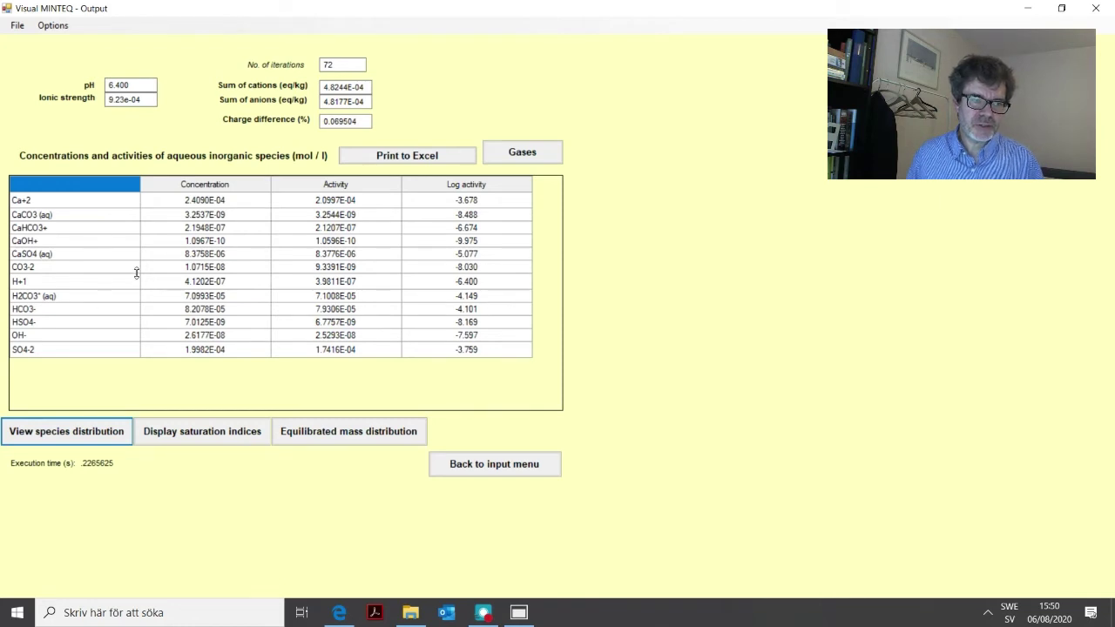
left_click(85, 432)
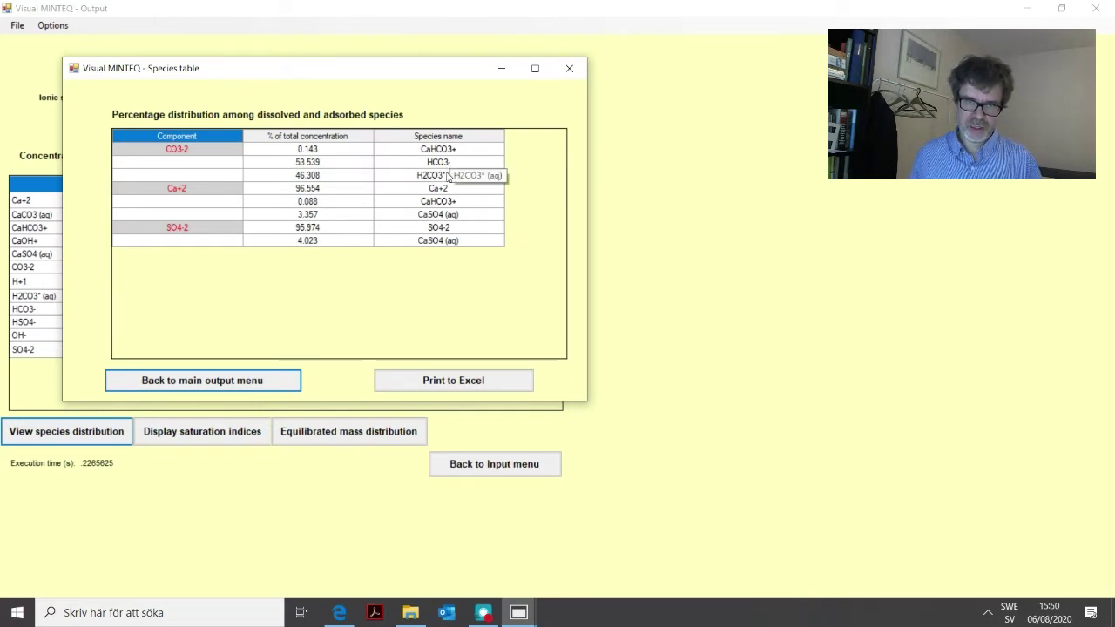
left_click(258, 383)
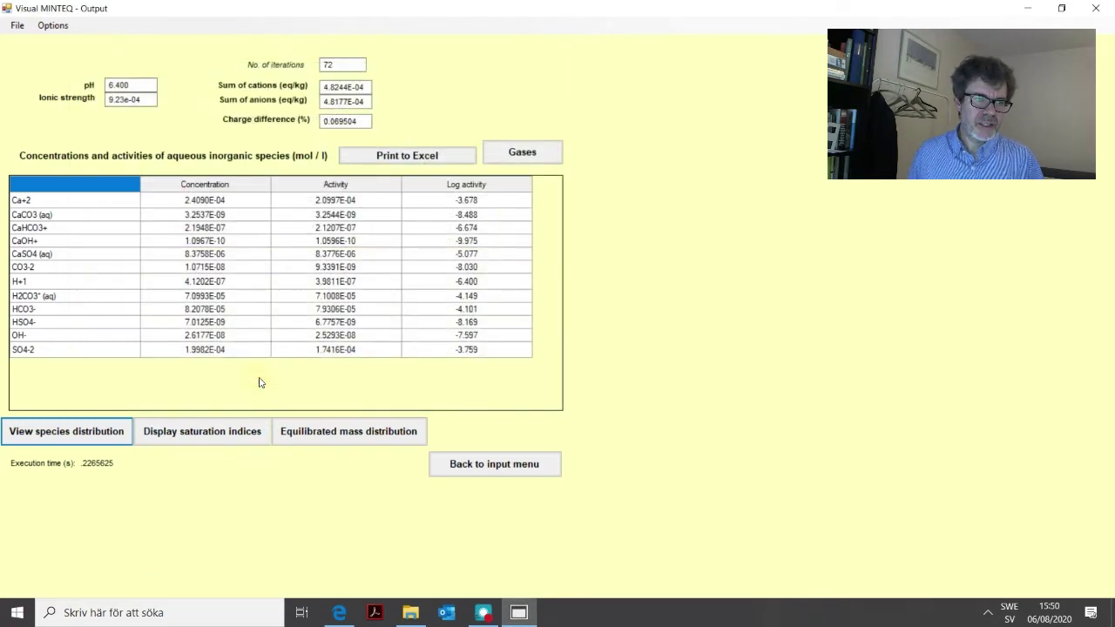
left_click(524, 153)
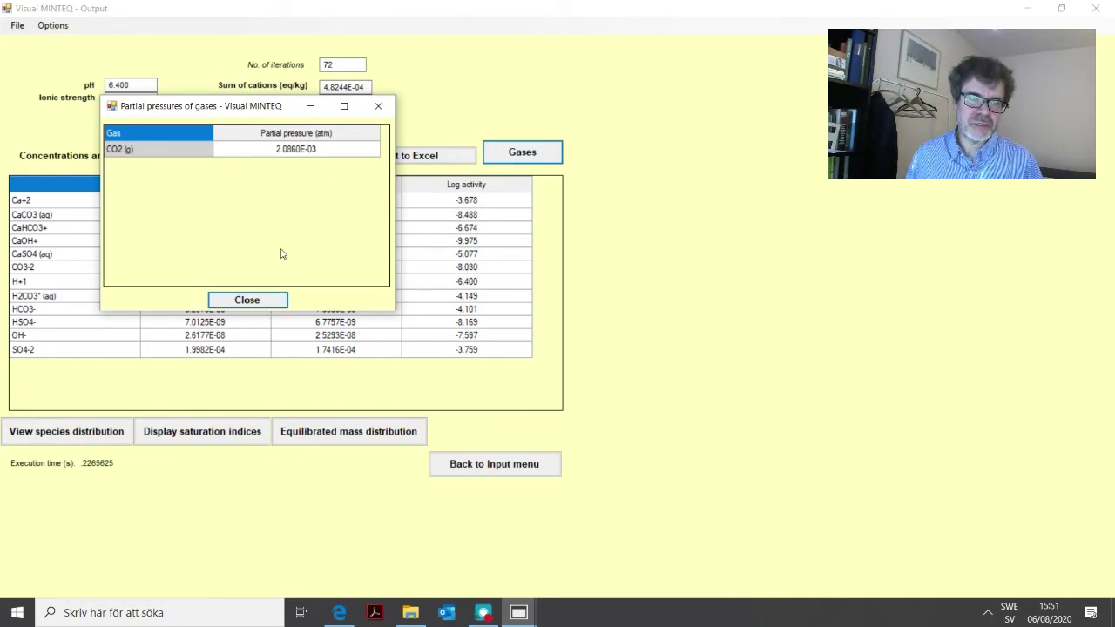
- Close the gas partial pressures results and go back to the input menu
left_click(270, 300)
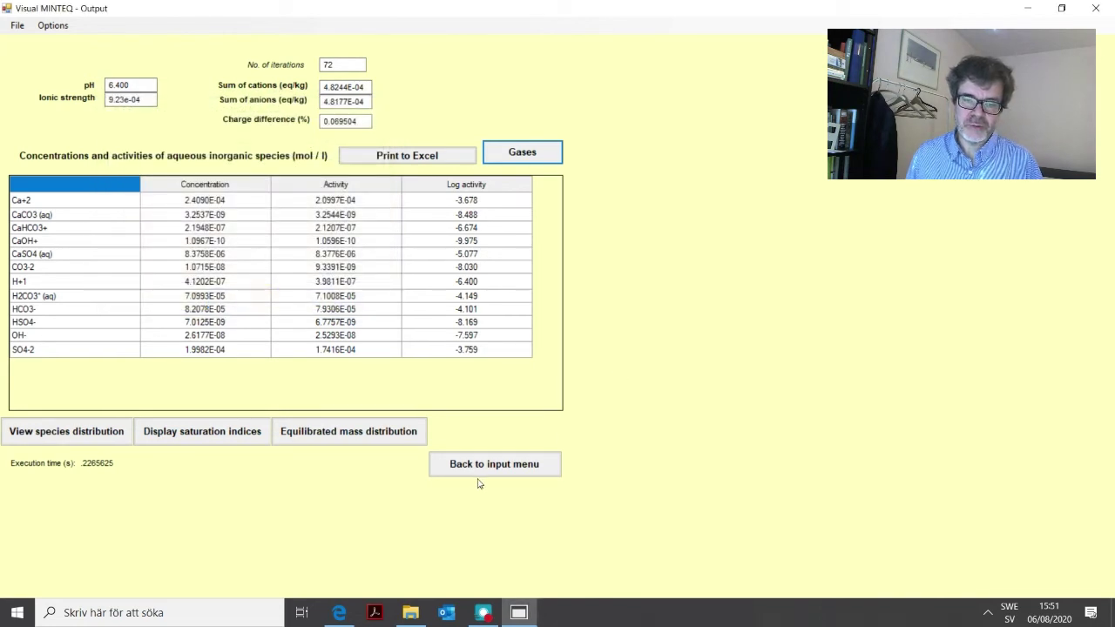
left_click(485, 466)
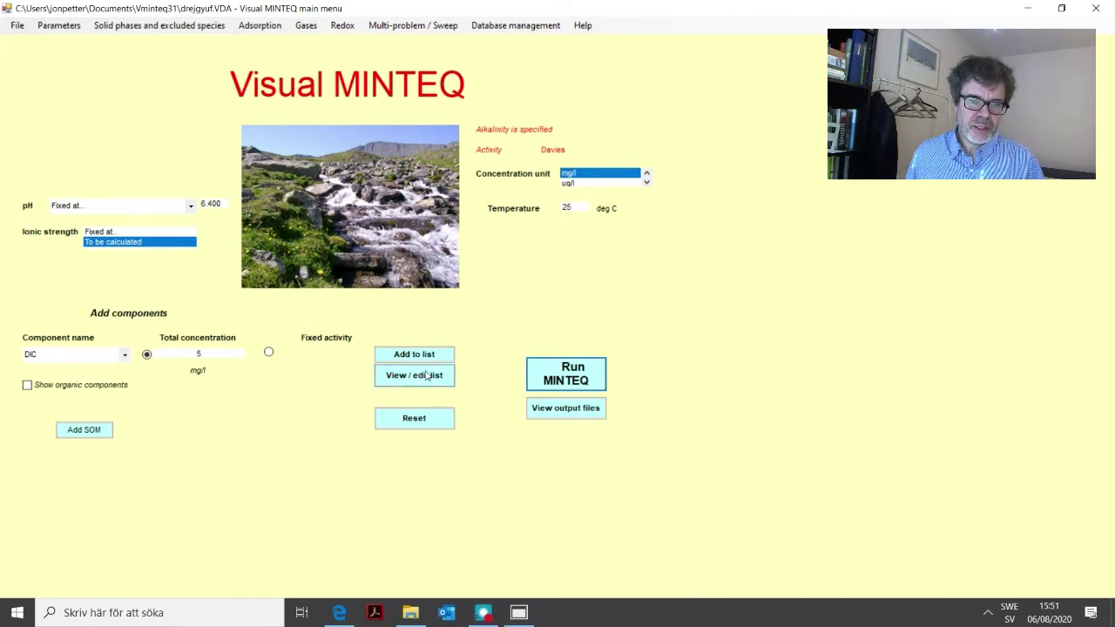
- Turn off the alkalinity specification and dismiss the reinterpretation note
left_click(61, 26)
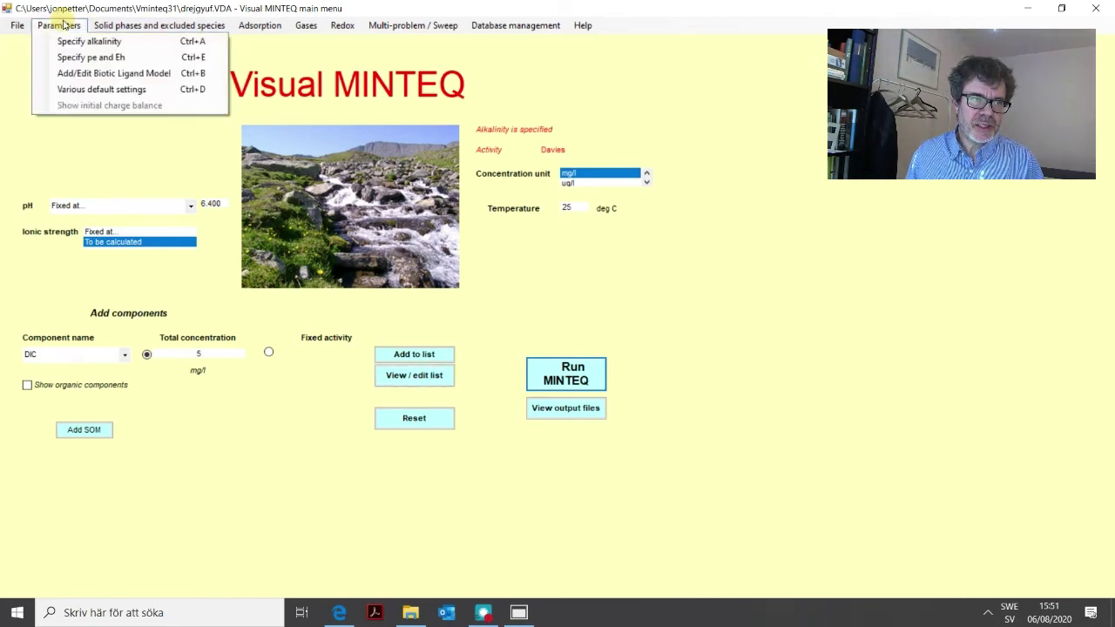
left_click(83, 41)
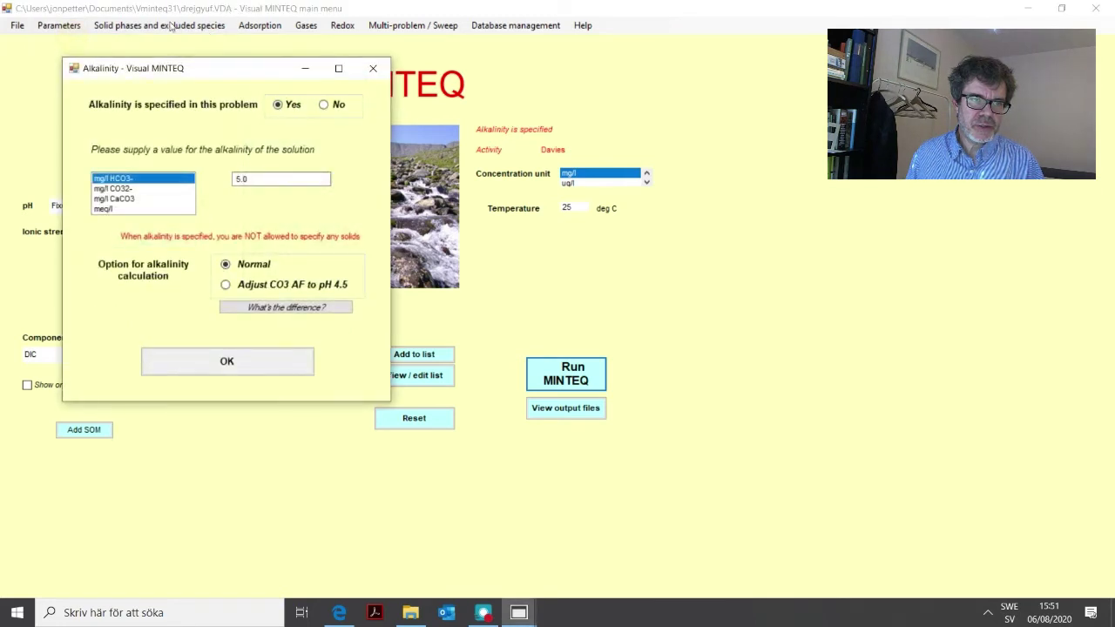
left_click(323, 105)
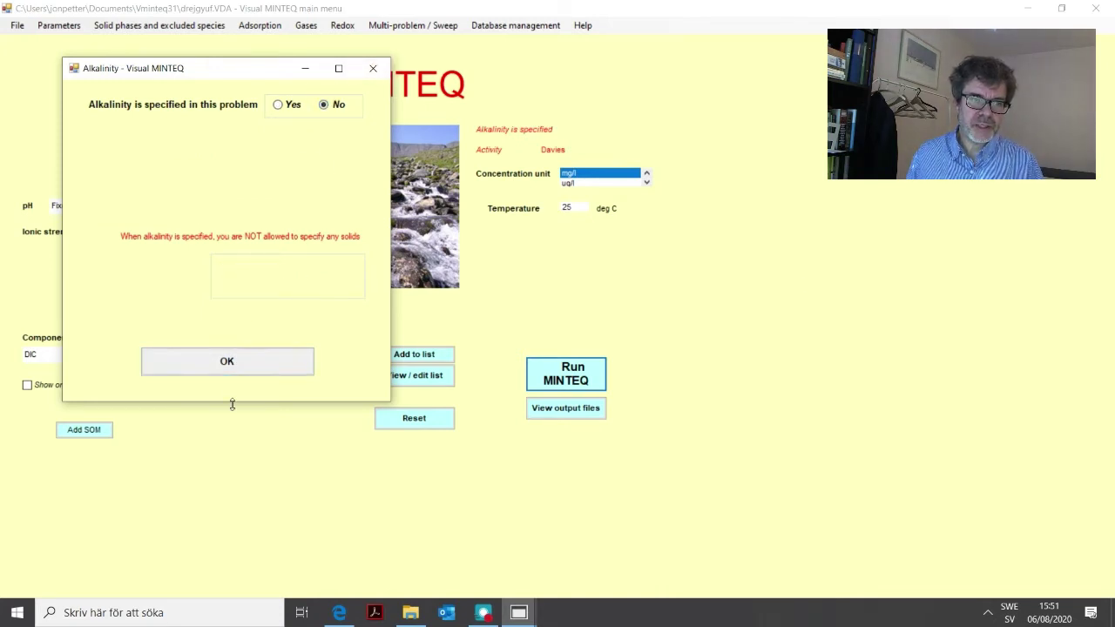
left_click(228, 362)
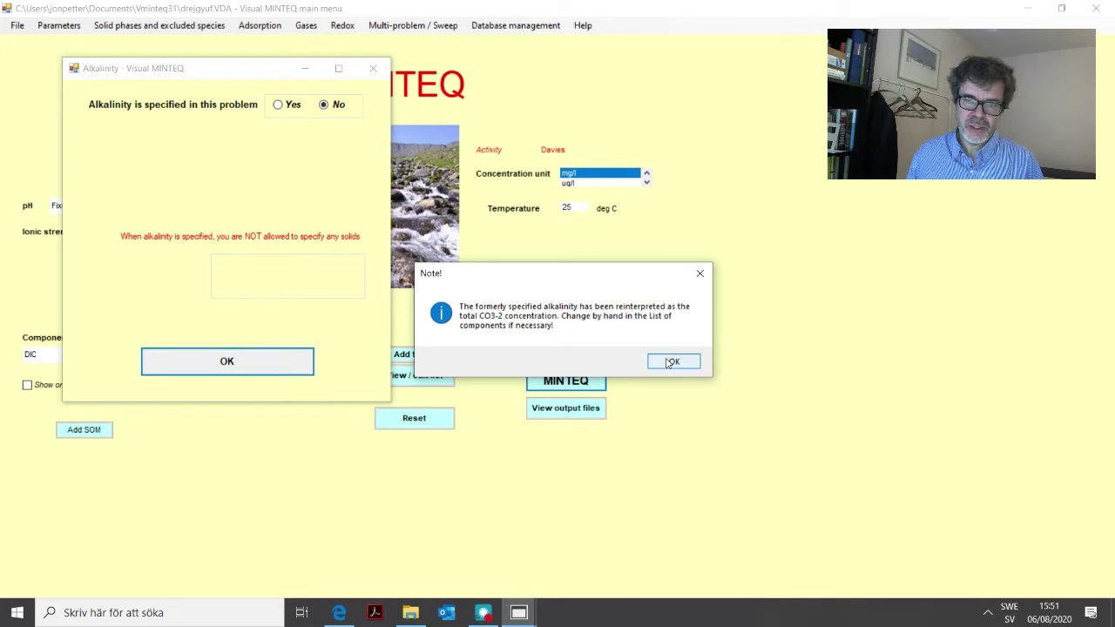
left_click(672, 361)
- Delete CO3-2 from the component list, leaving H+1, Ca+2 and SO4-2
left_click(411, 377)
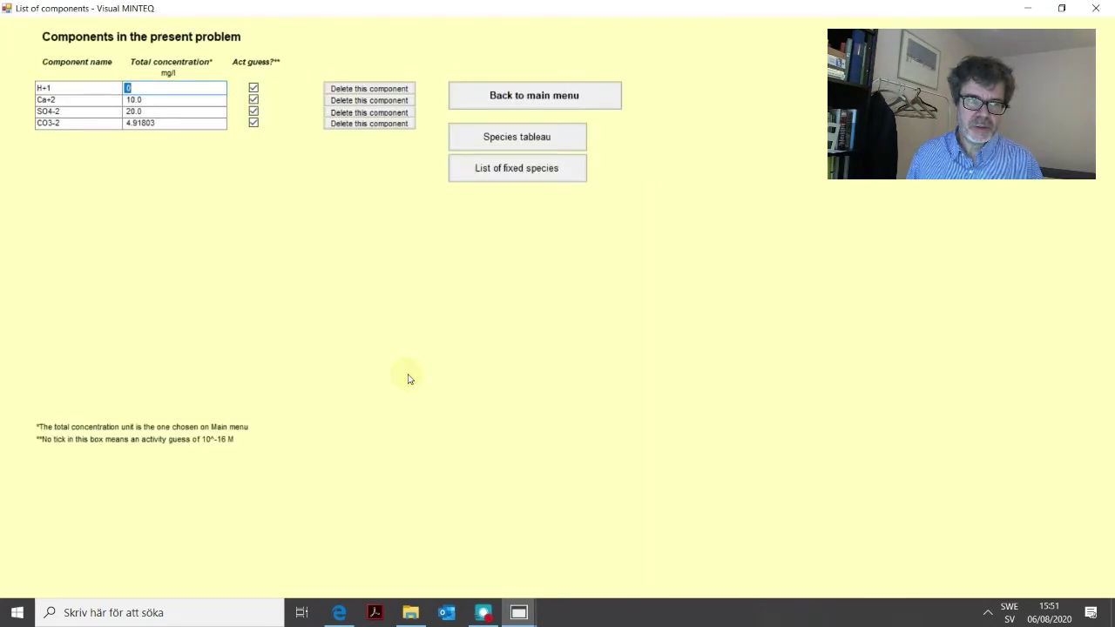
left_click(366, 124)
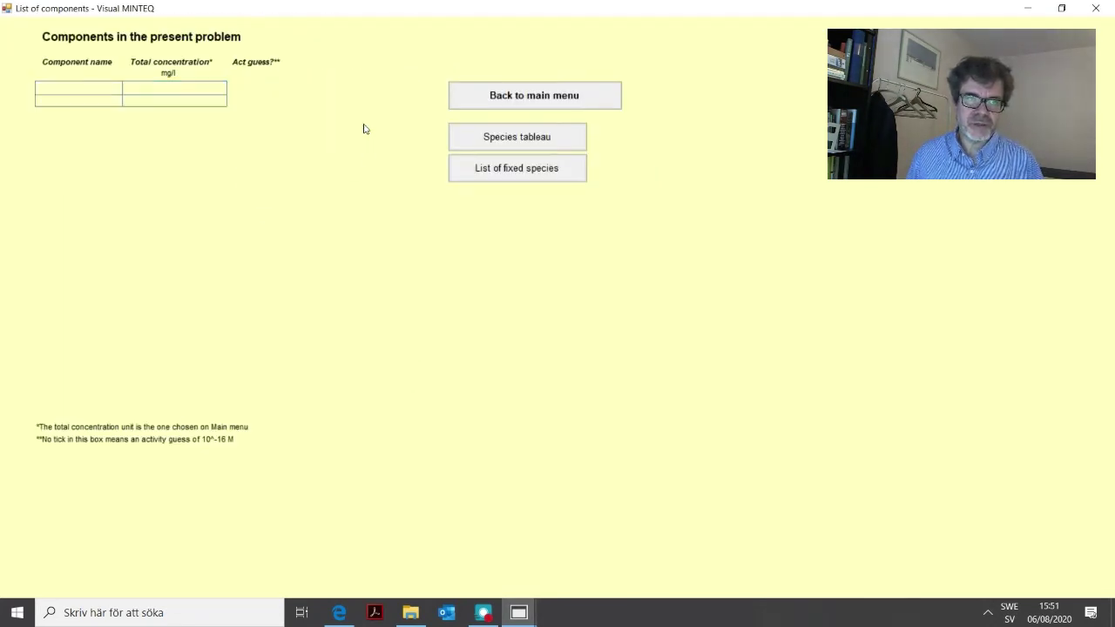
left_click(513, 97)
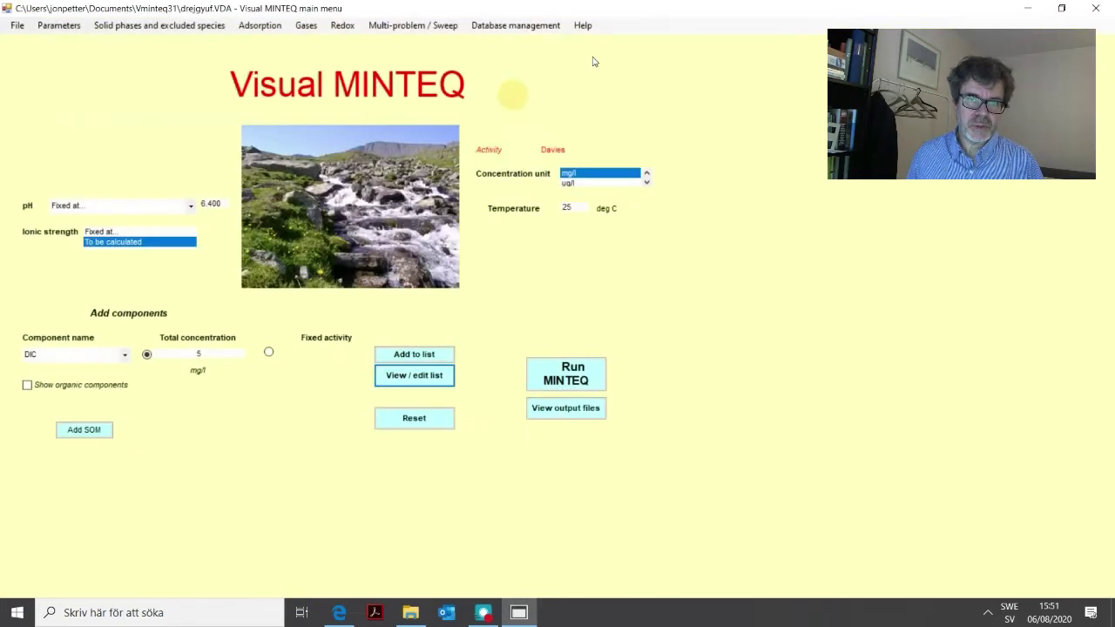
- Add a fixed CO2 gas at 2 × the atmospheric 0.00038 atm partial pressure
left_click(310, 27)
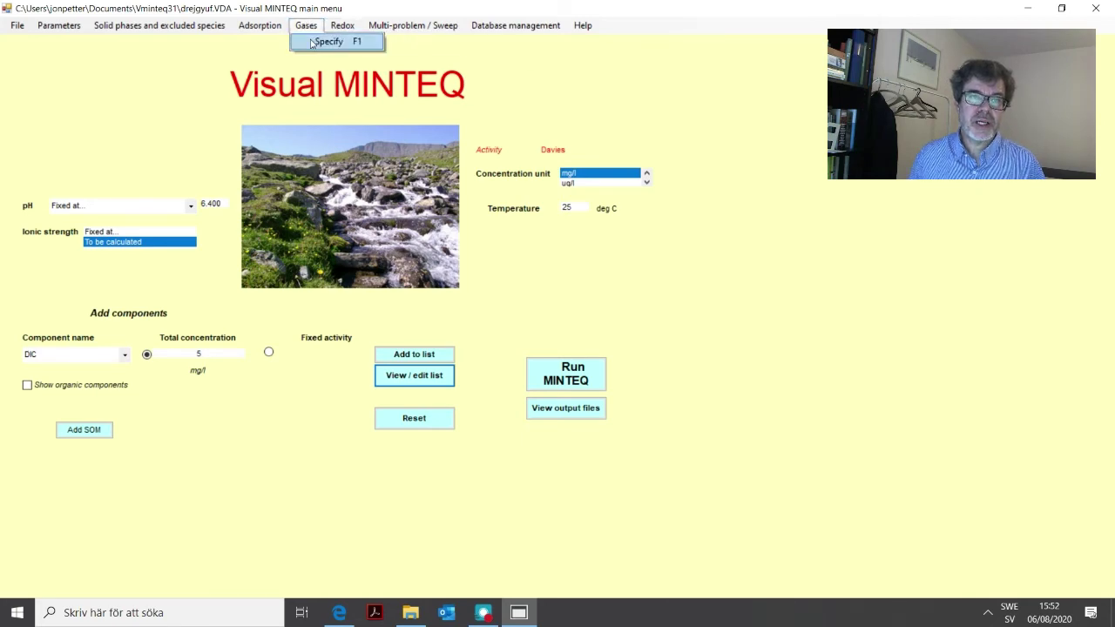
left_click(312, 43)
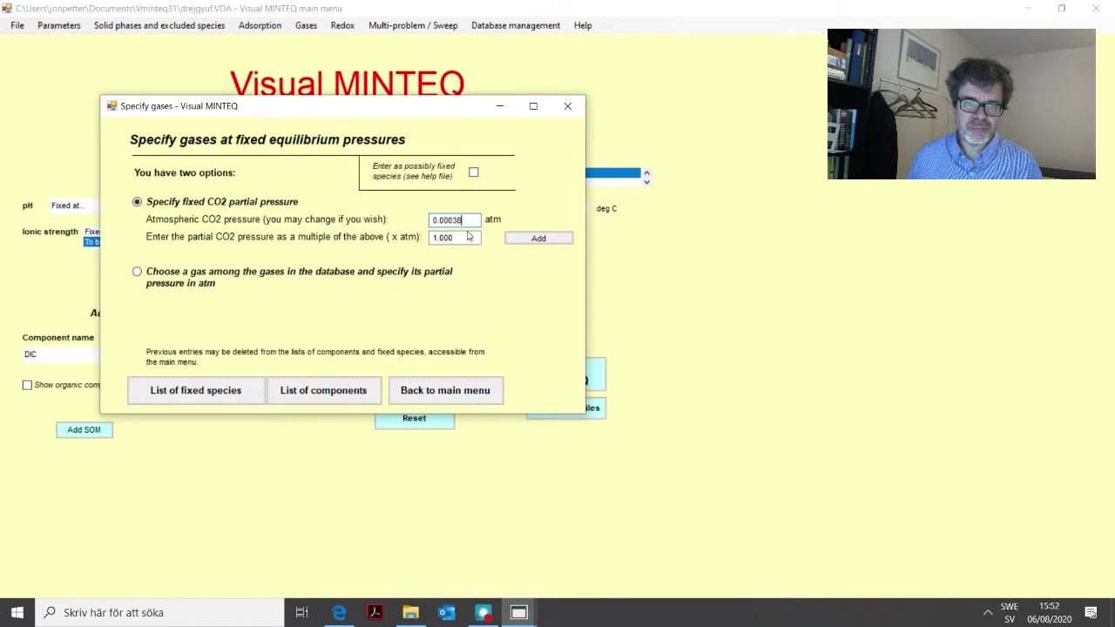
left_click(462, 237)
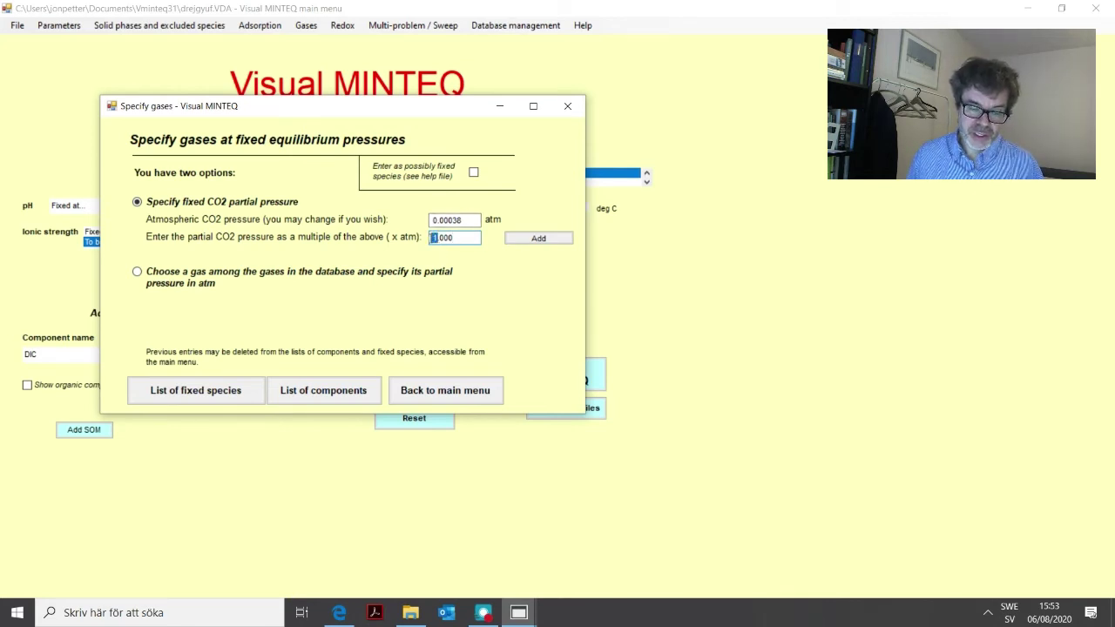
key("Delete")
type("2")
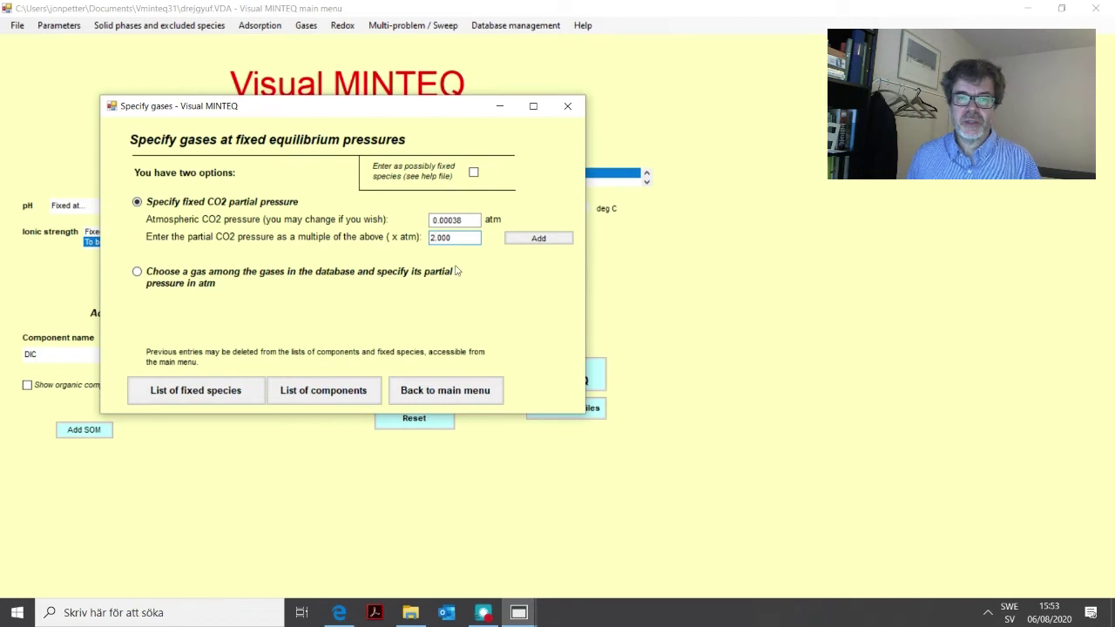
left_click(448, 238)
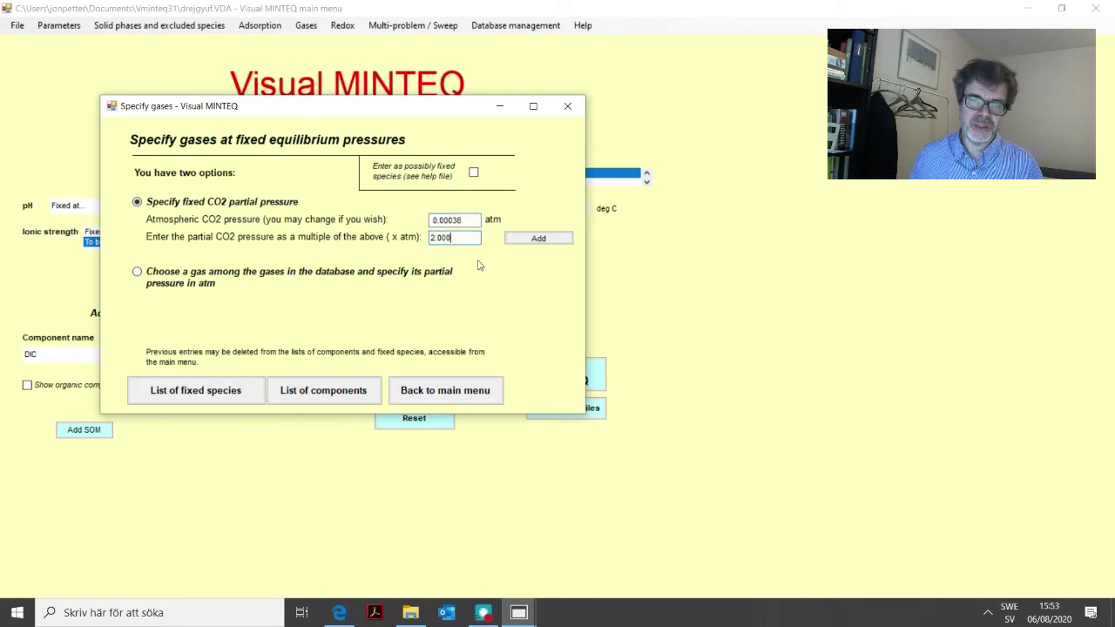
left_click(566, 245)
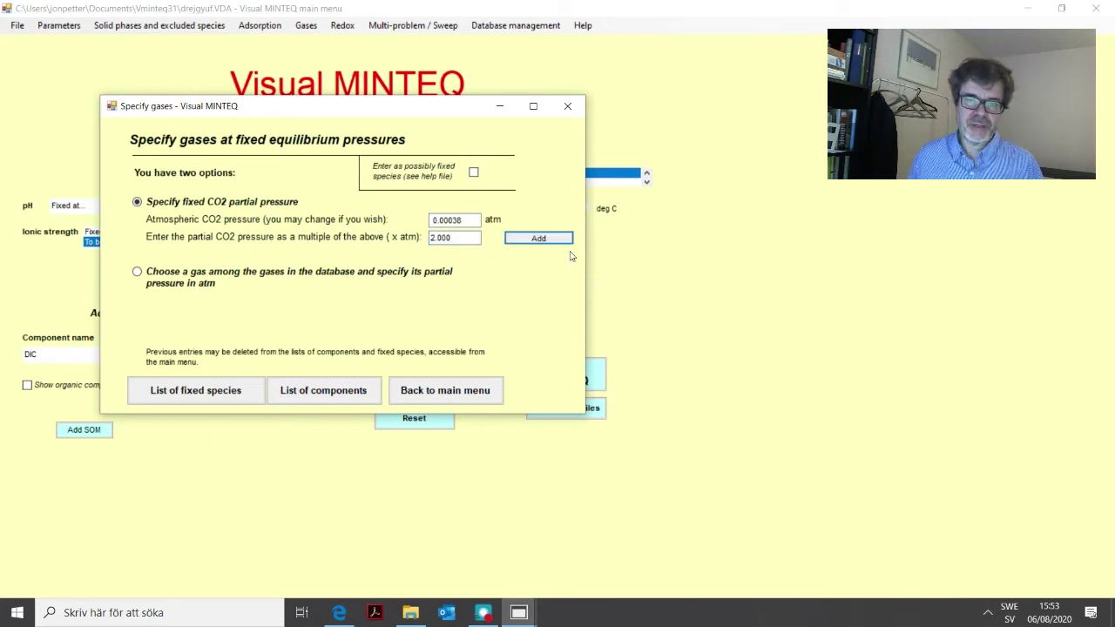
left_click(445, 397)
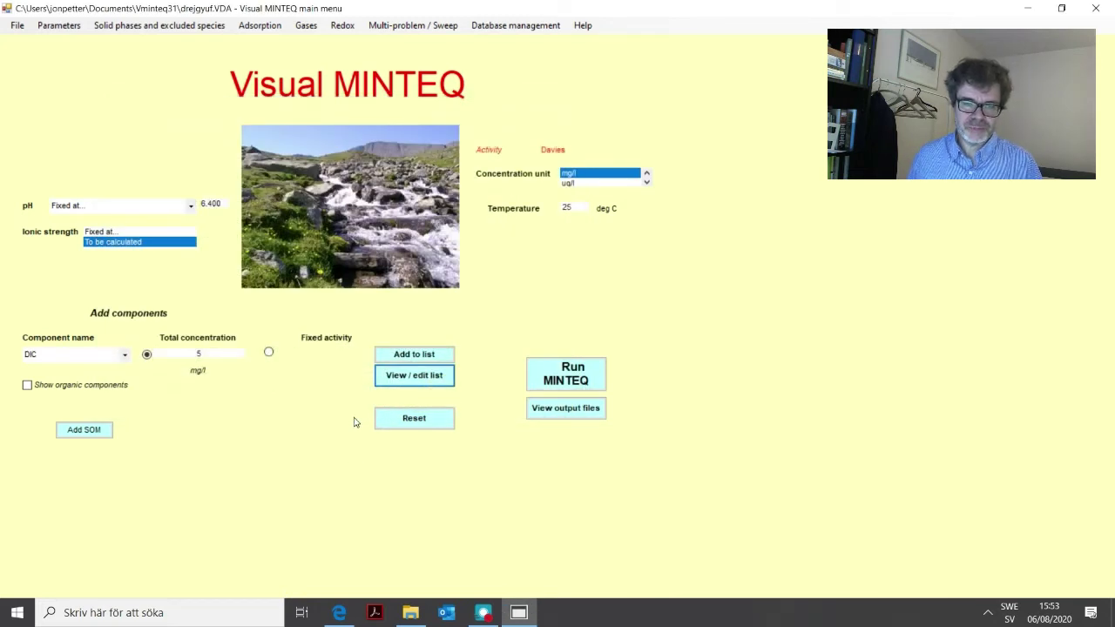
- Rerun MINTEQ with fixed CO2 and confirm CO2 (g) at 7.6000E-04 atm
left_click(574, 374)
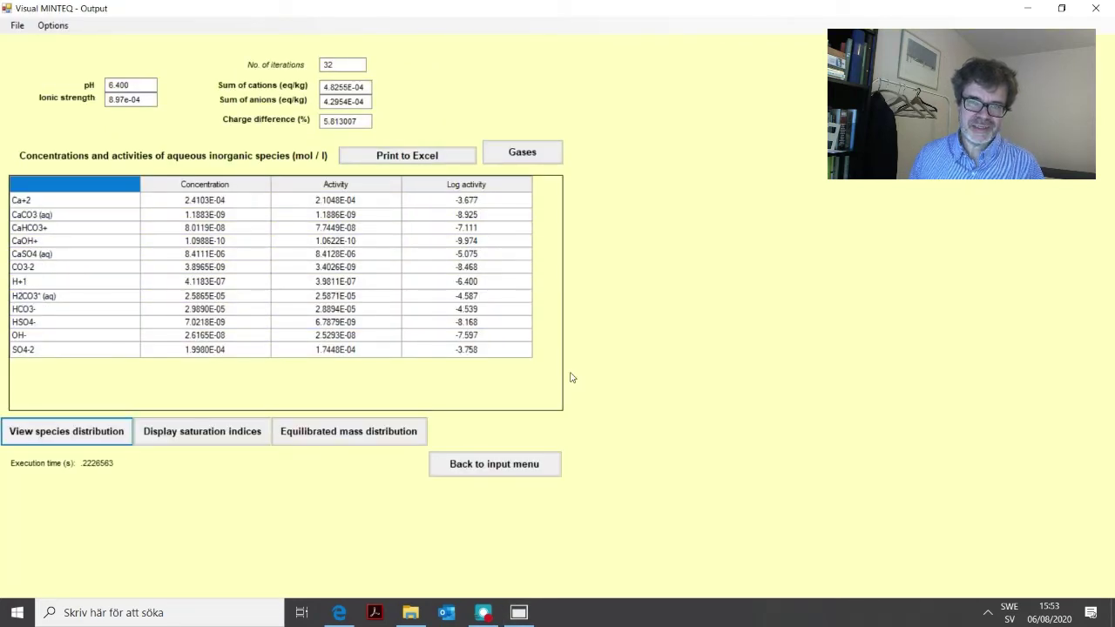
left_click(521, 157)
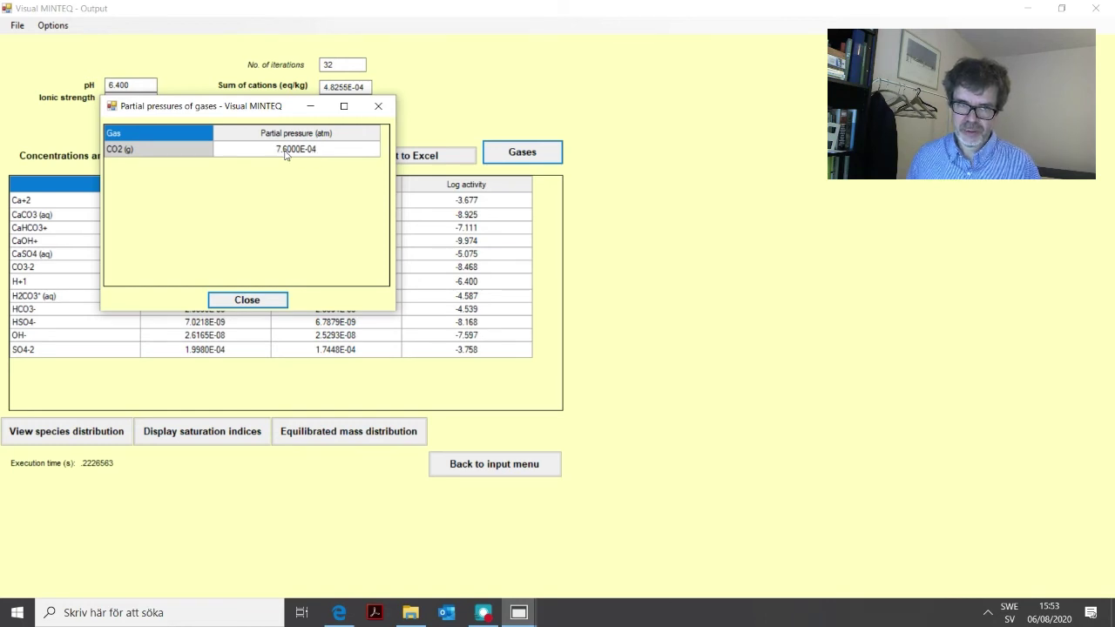
left_click(248, 301)
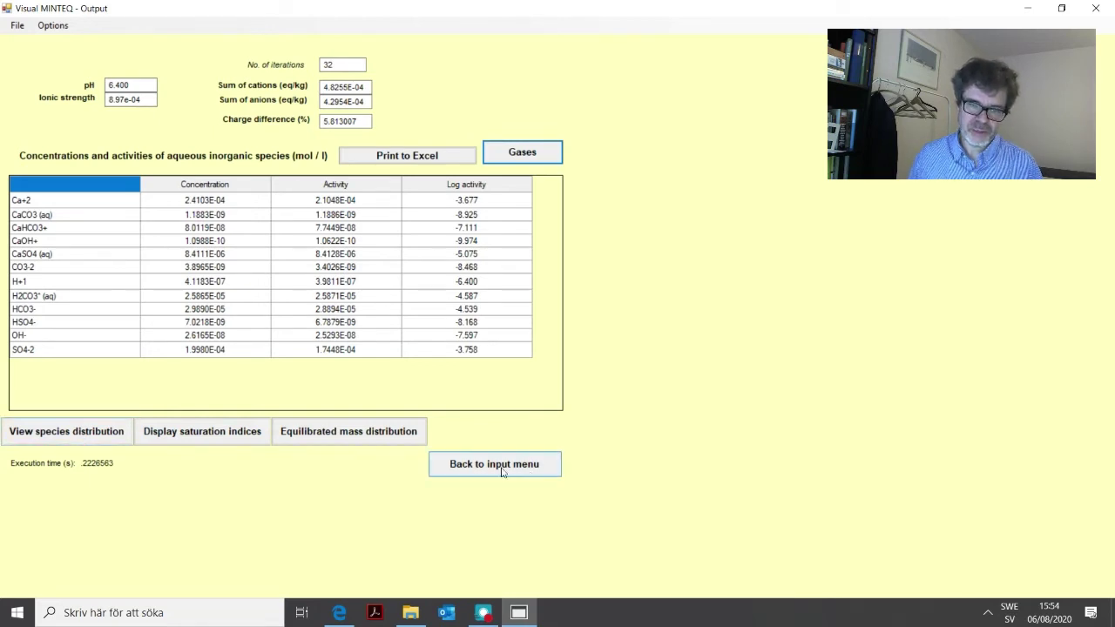
- Return to the input menu and choose DOC (SHM) from the Component name list
left_click(474, 467)
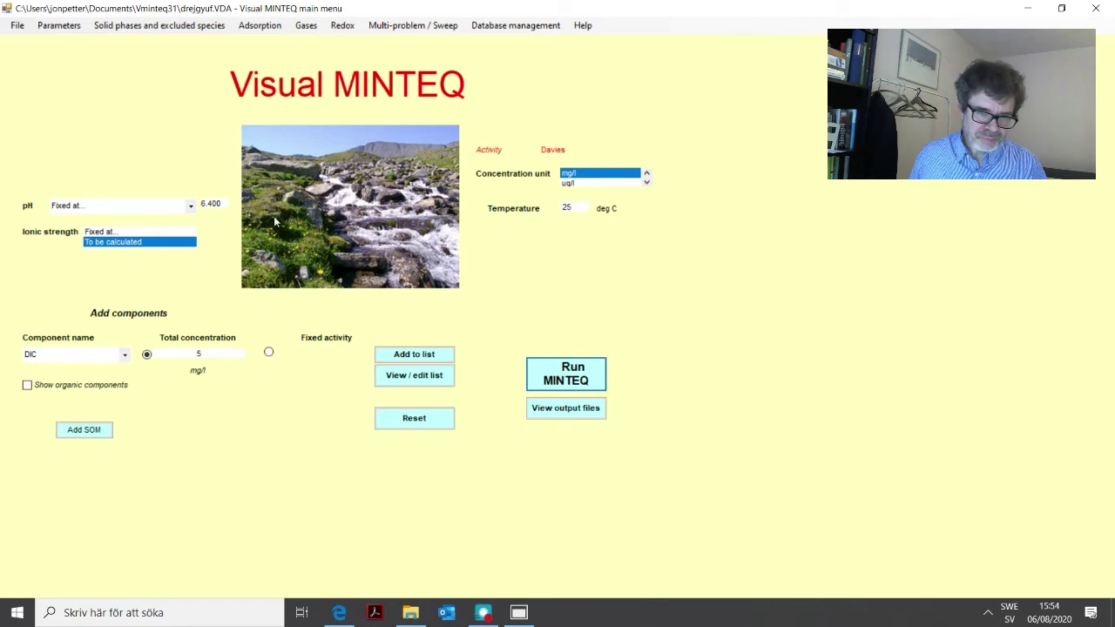
left_click(126, 356)
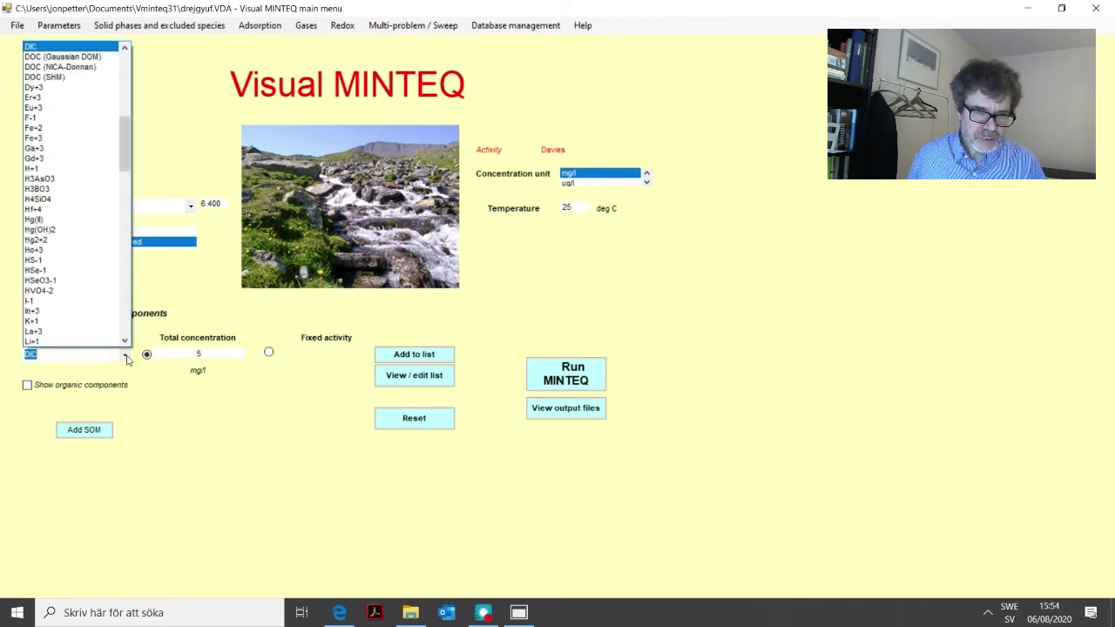
left_click(126, 357)
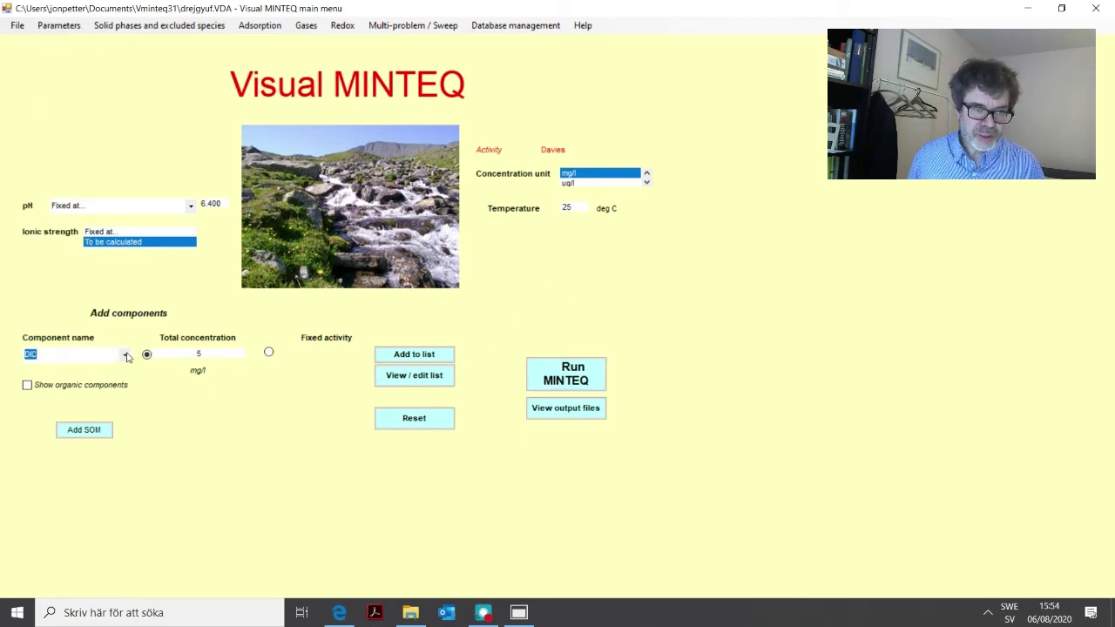
left_click(126, 357)
left_click_drag(126, 152, 127, 142)
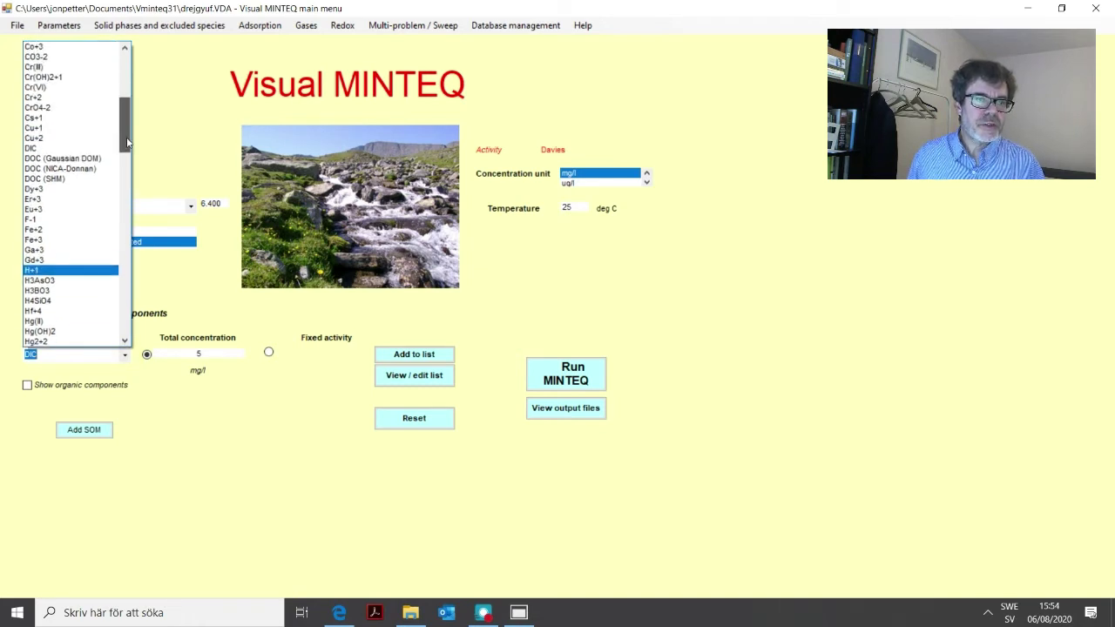
scroll(127, 142, "up", 1)
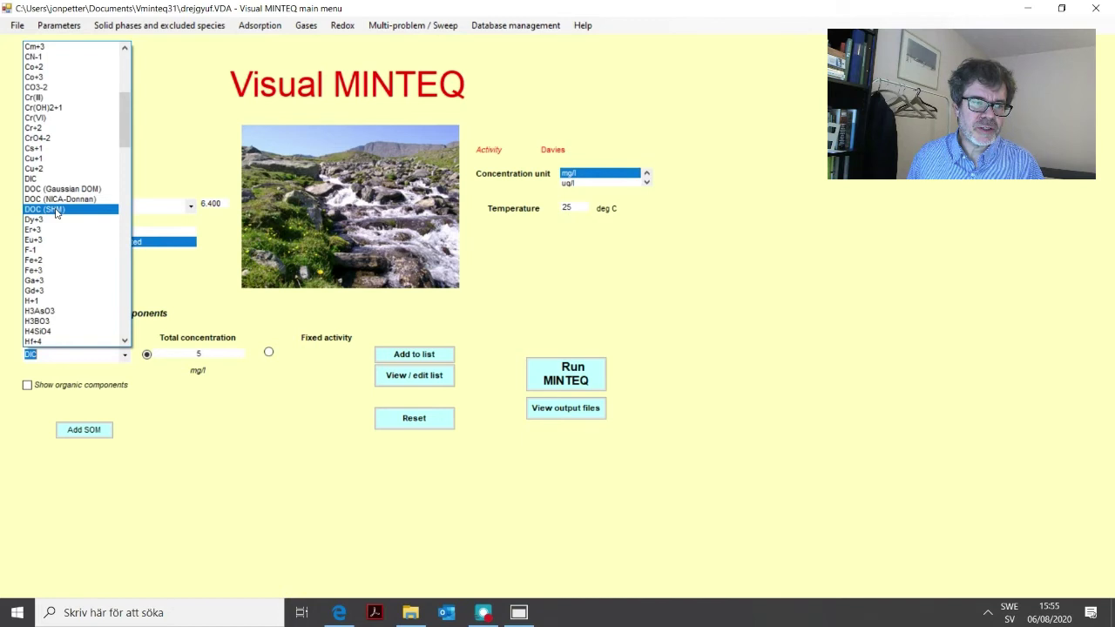
left_click(55, 211)
- Set the DOC (SHM) total concentration to 3 mg/l and add it to the list
left_click(85, 356)
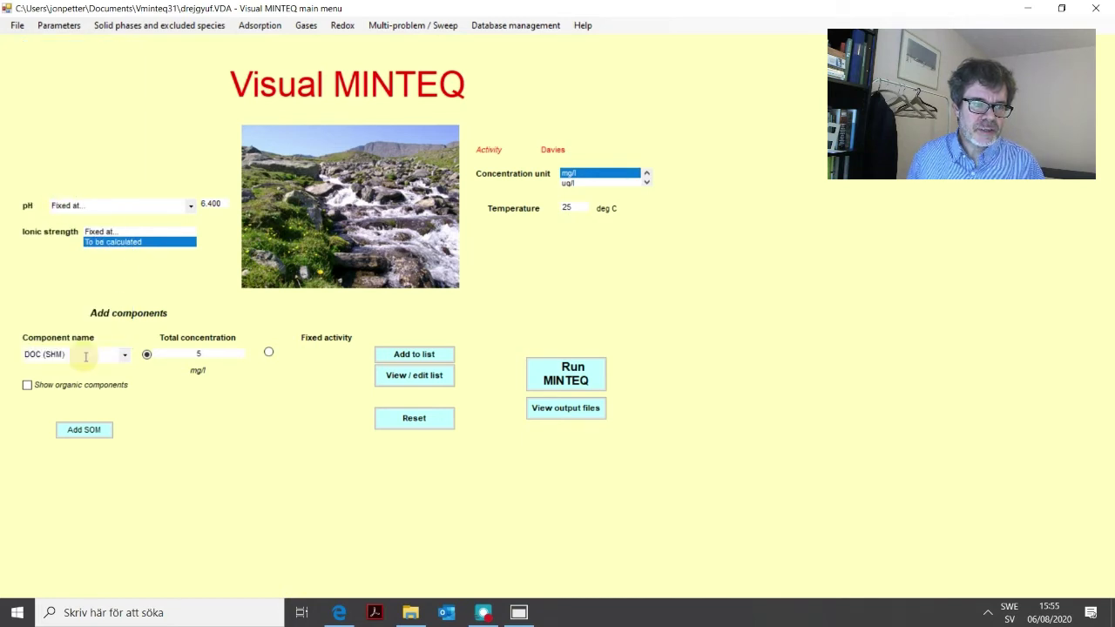
left_click(197, 354)
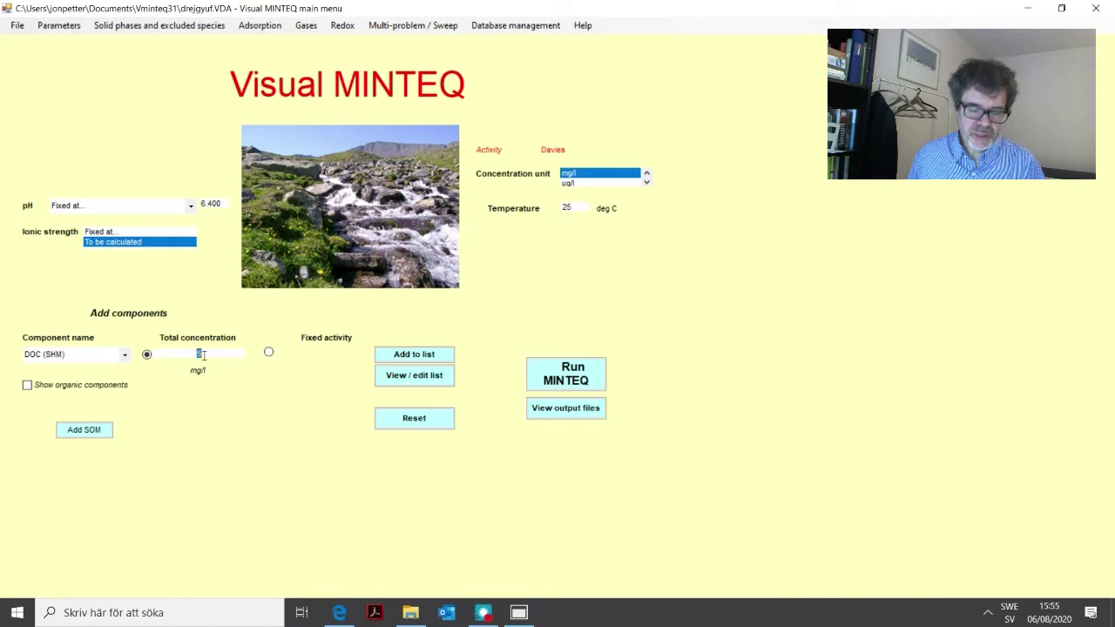
type("3")
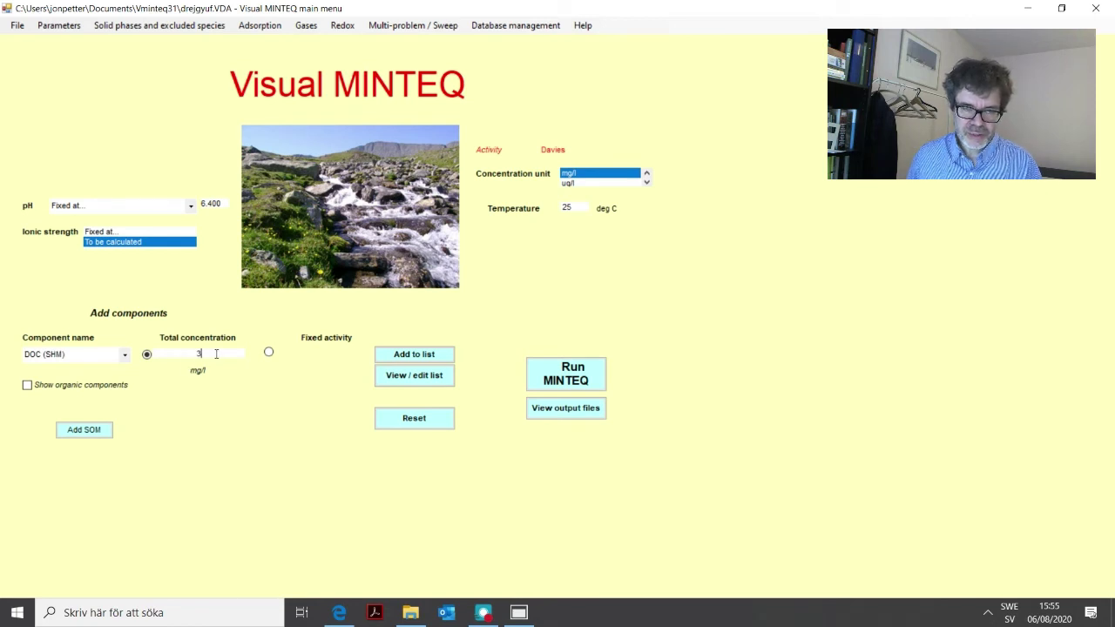
left_click(416, 355)
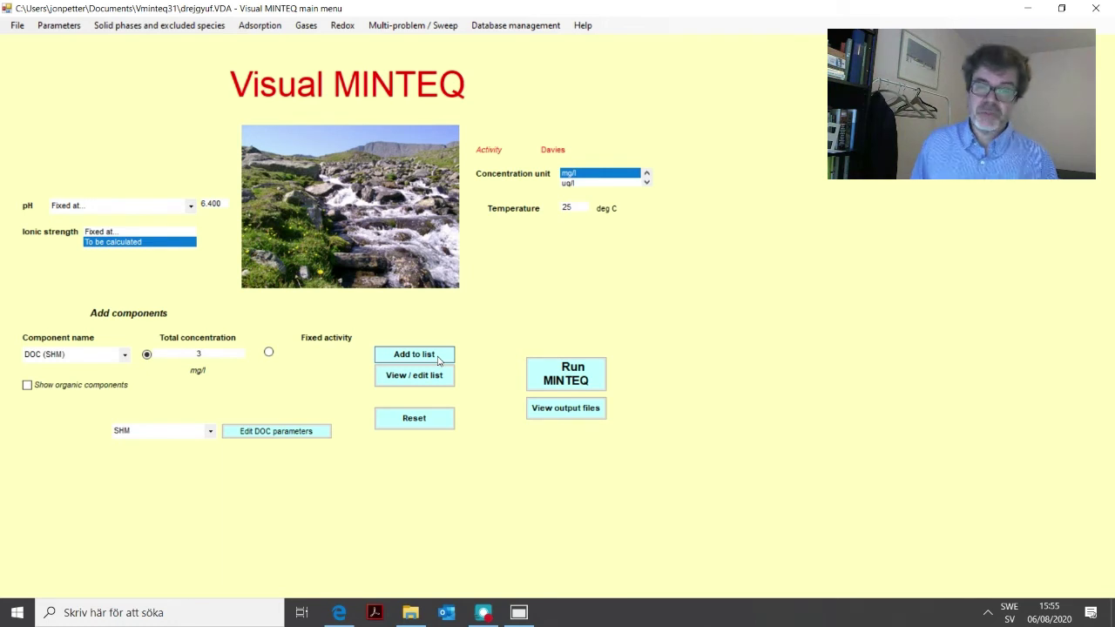
left_click(438, 360)
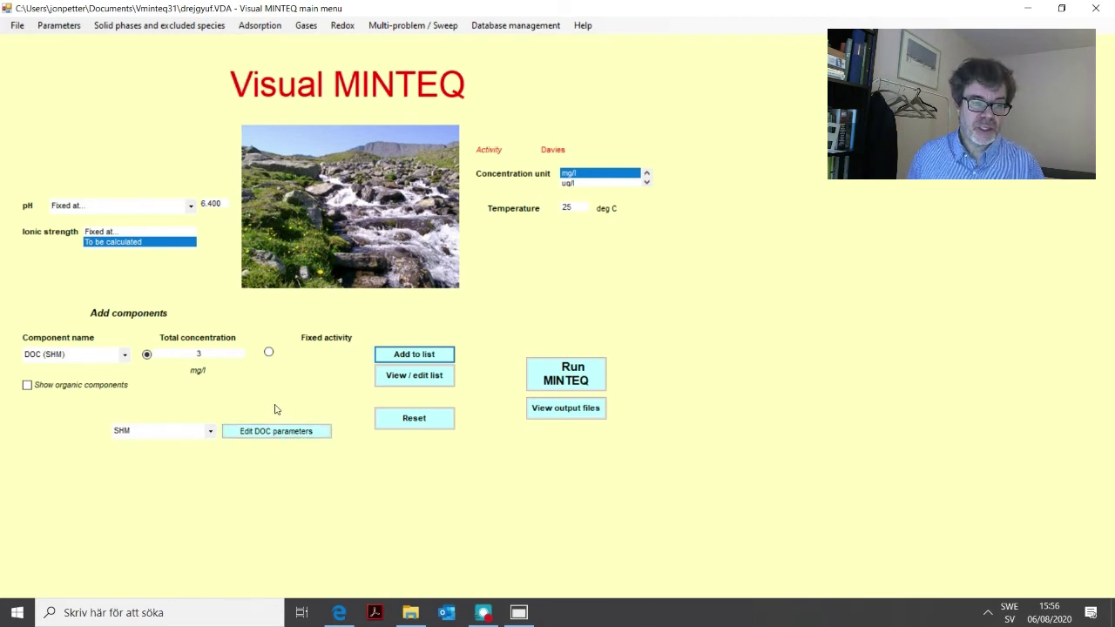
- Keep the SHM parameters at ratio 1.65 and 100% fulvic acid, save them, and run MINTEQ
left_click(274, 433)
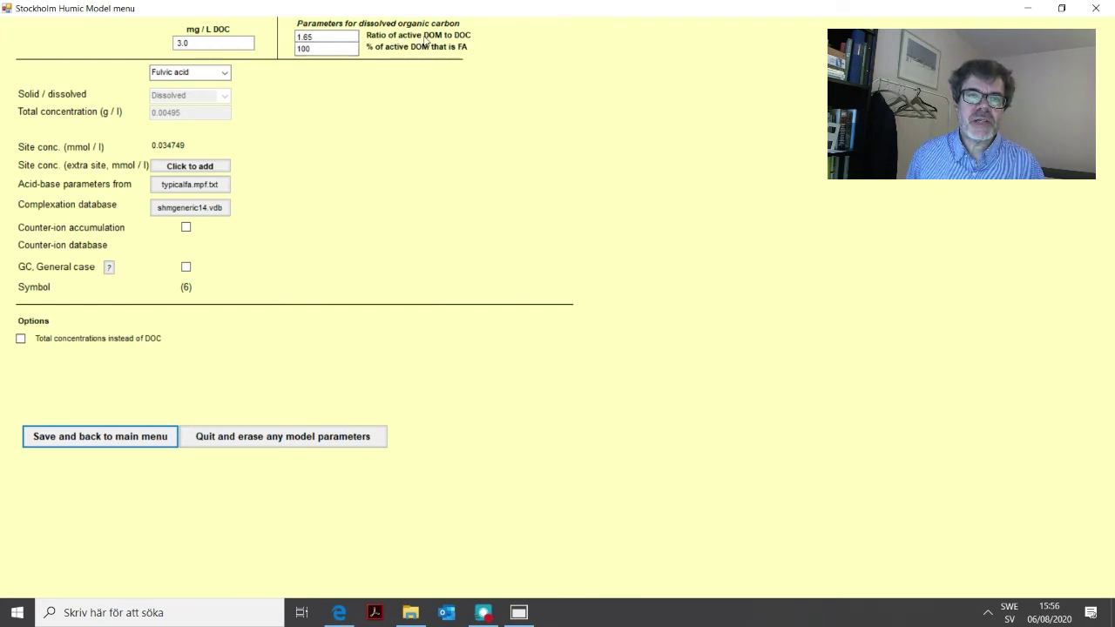
left_click(319, 37)
key("Tab")
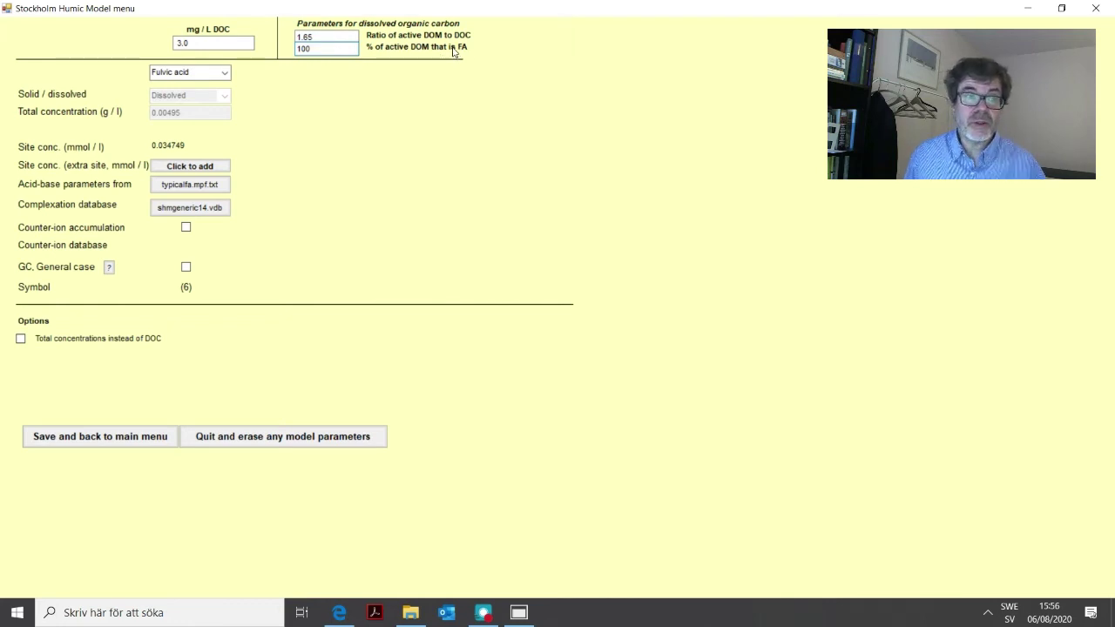
left_click(325, 48)
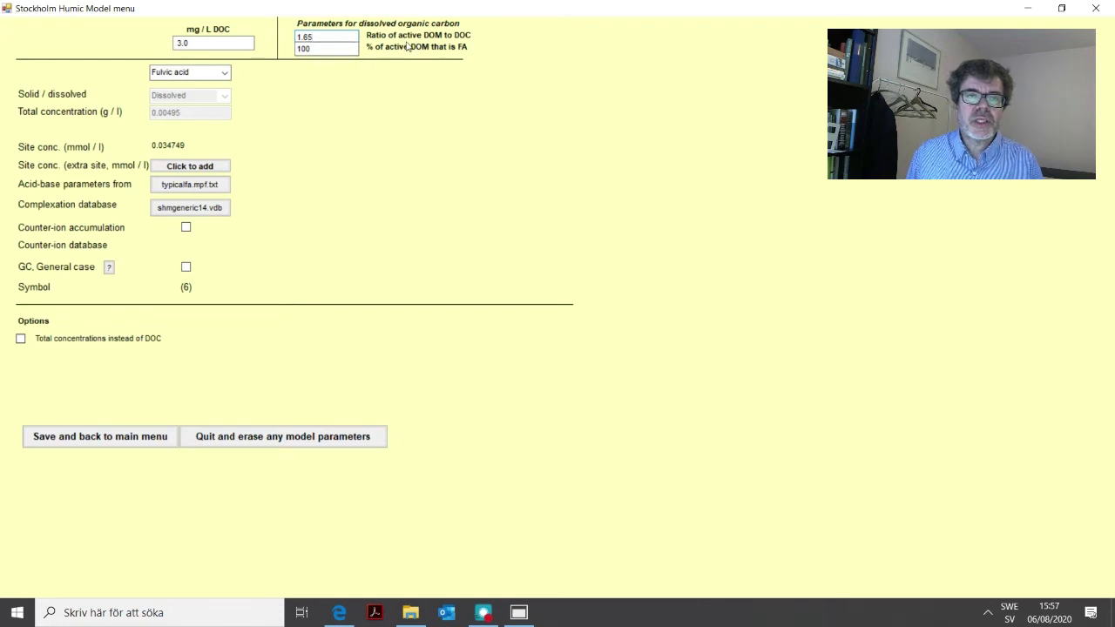
left_click(317, 35)
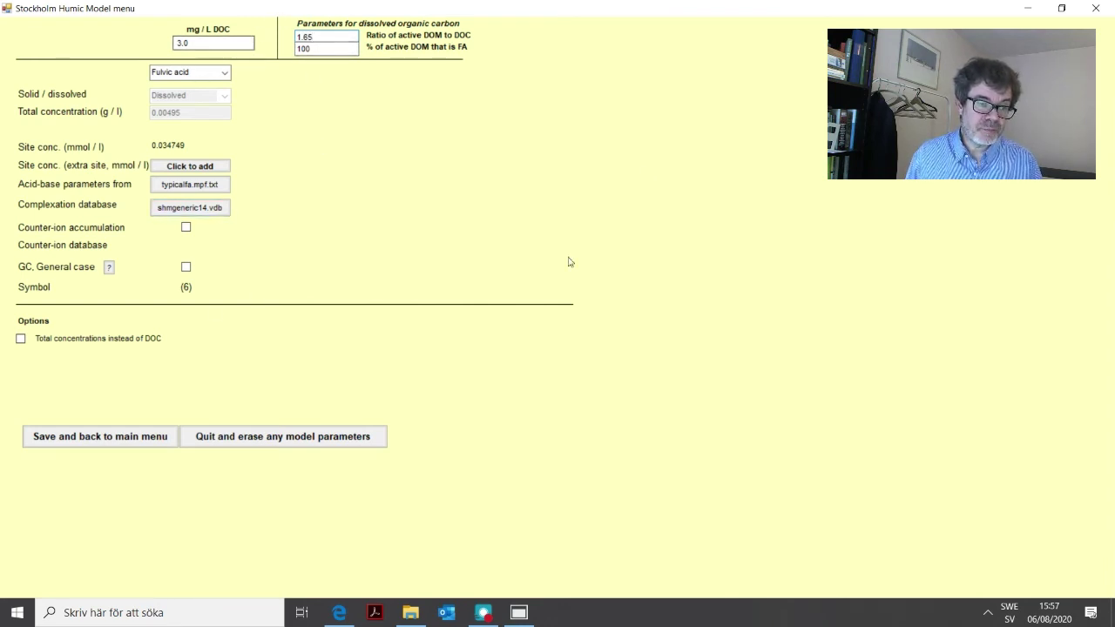
left_click(98, 437)
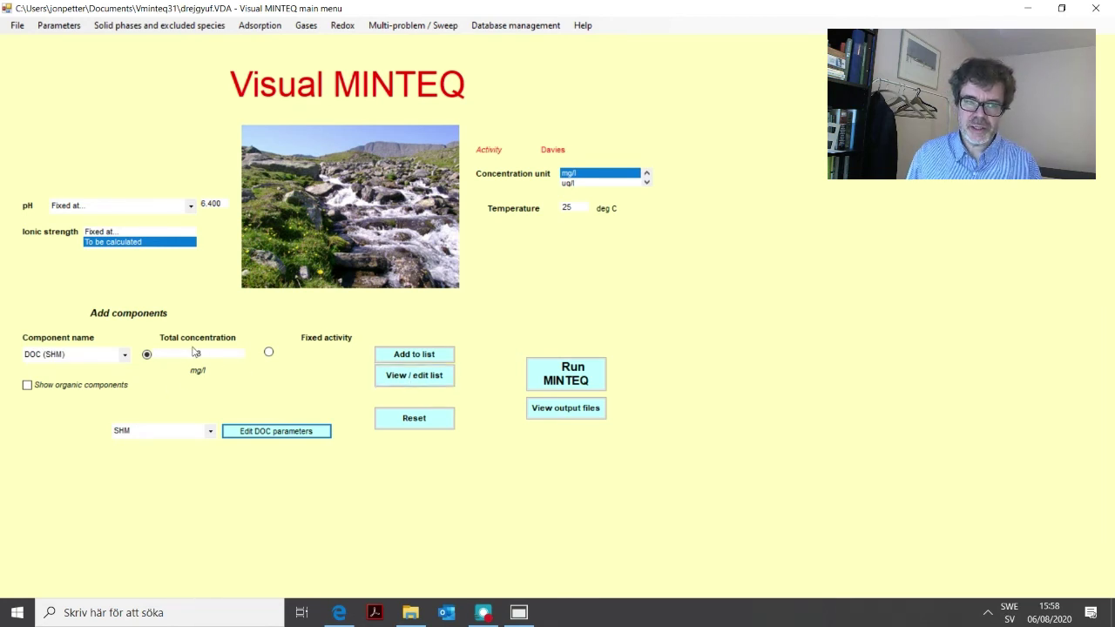
left_click(565, 376)
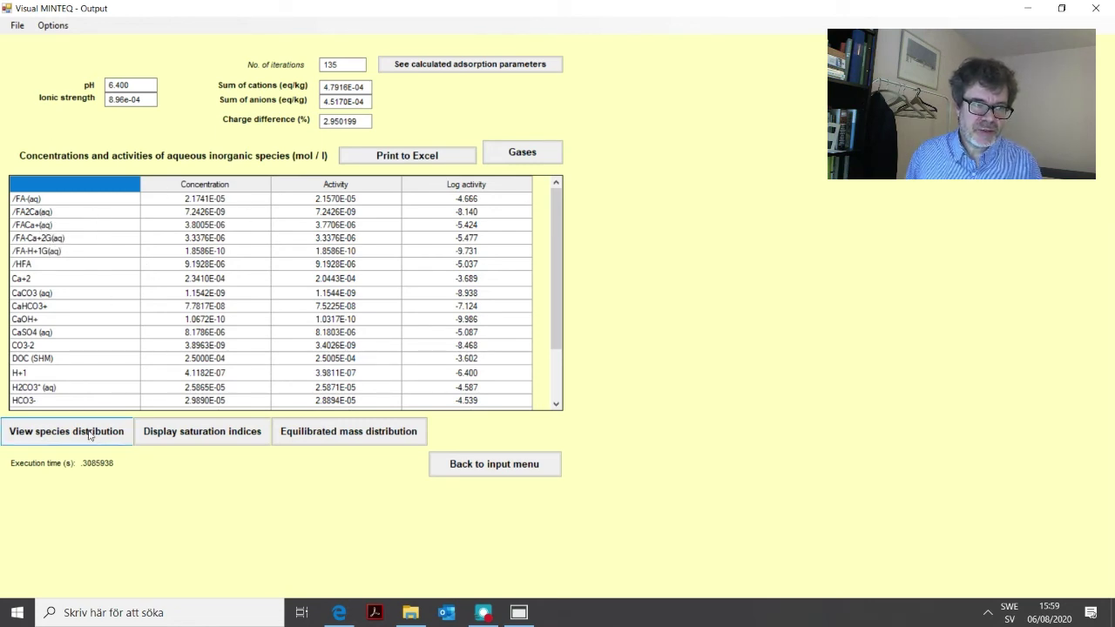
- Open the percentage species distribution table for the SHM run
left_click(90, 433)
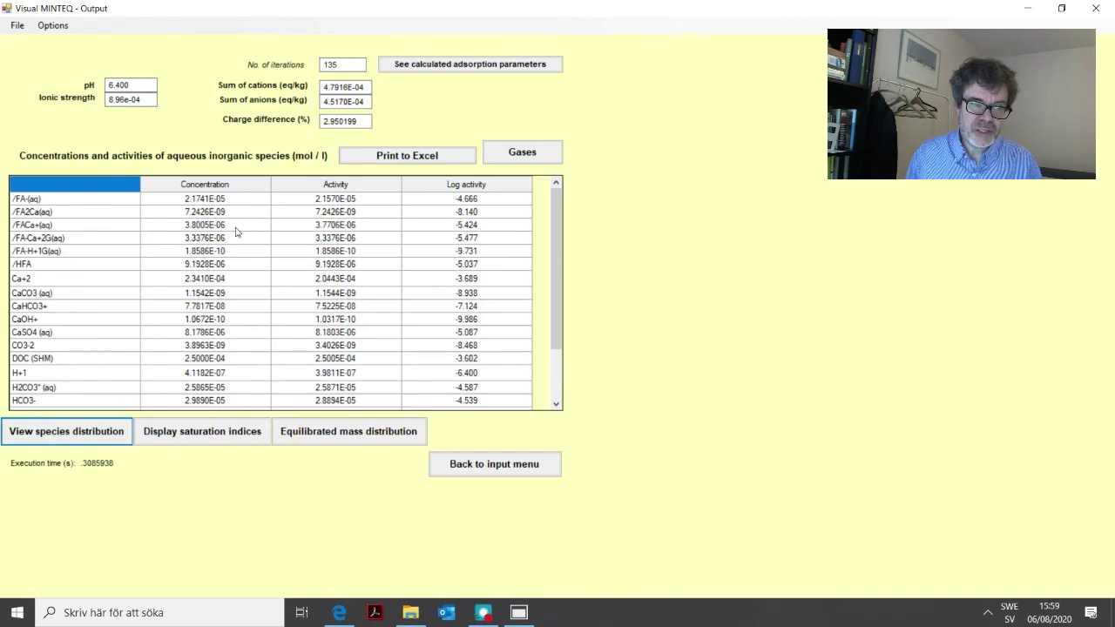
left_click(92, 431)
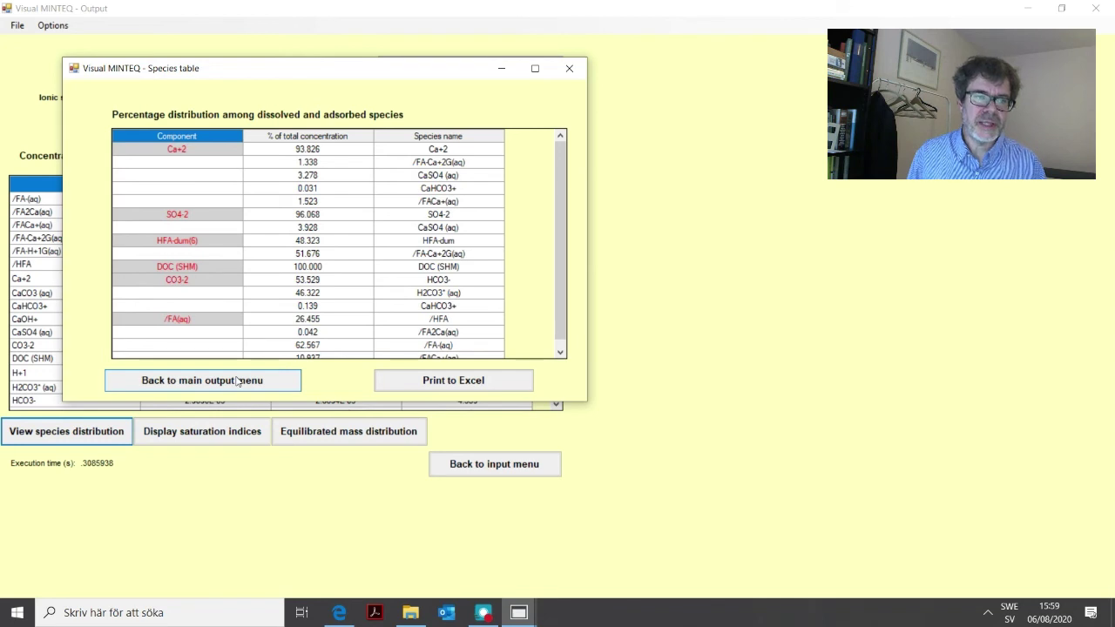
left_click(235, 387)
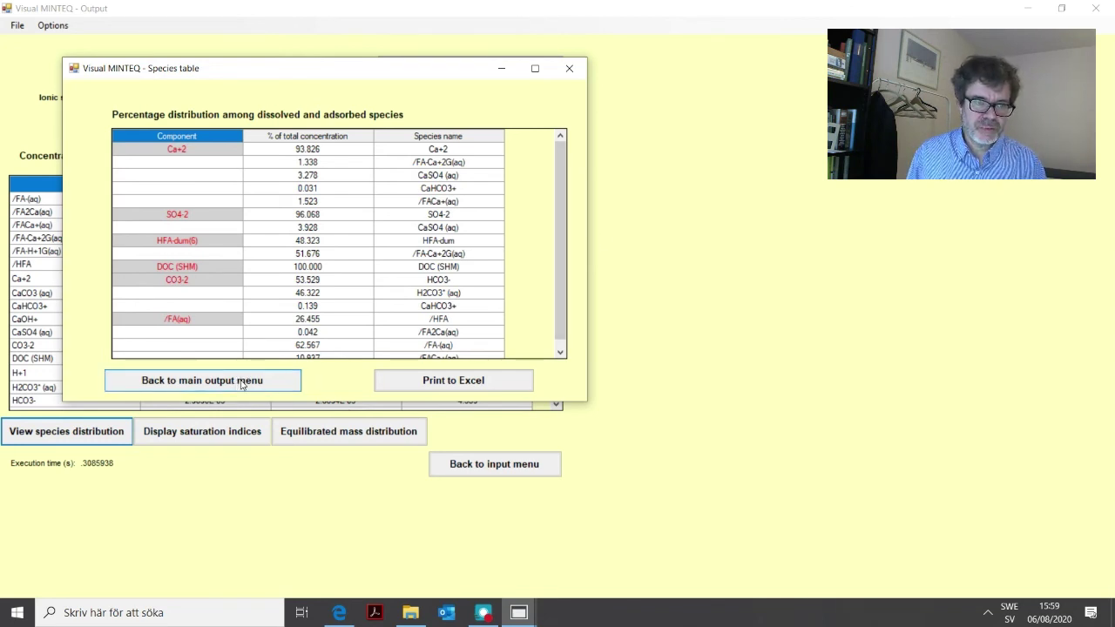
left_click(241, 383)
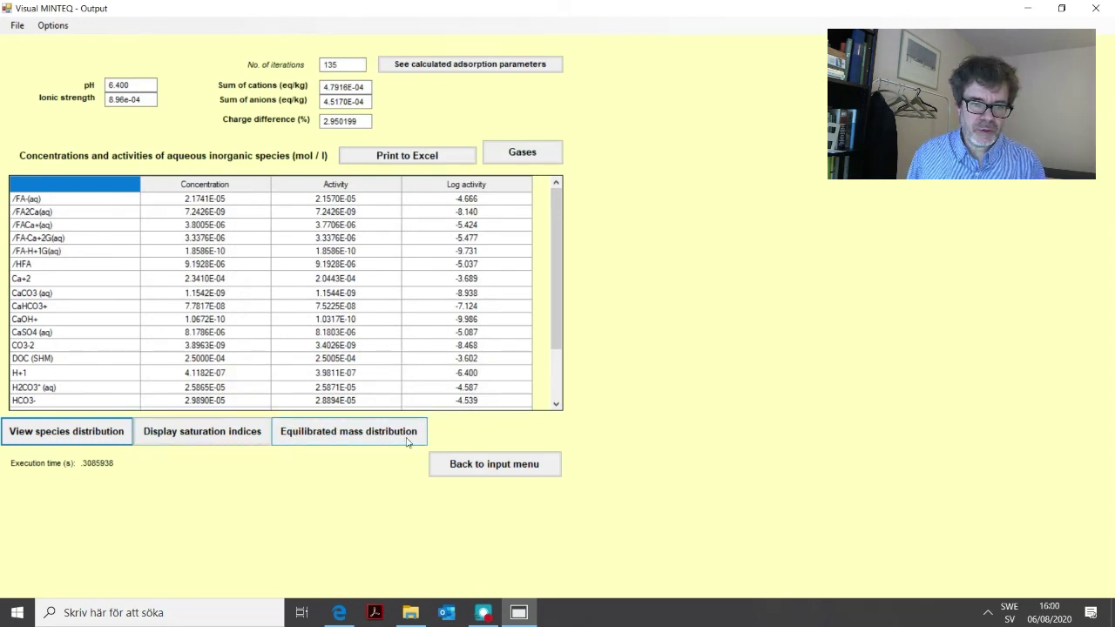
left_click(352, 433)
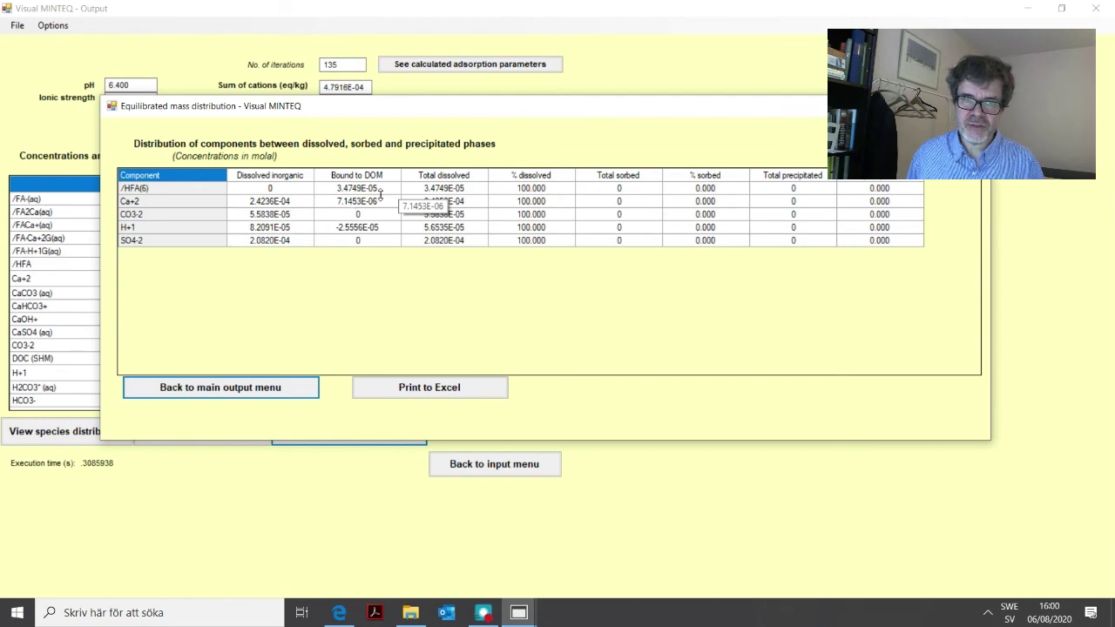
left_click(277, 391)
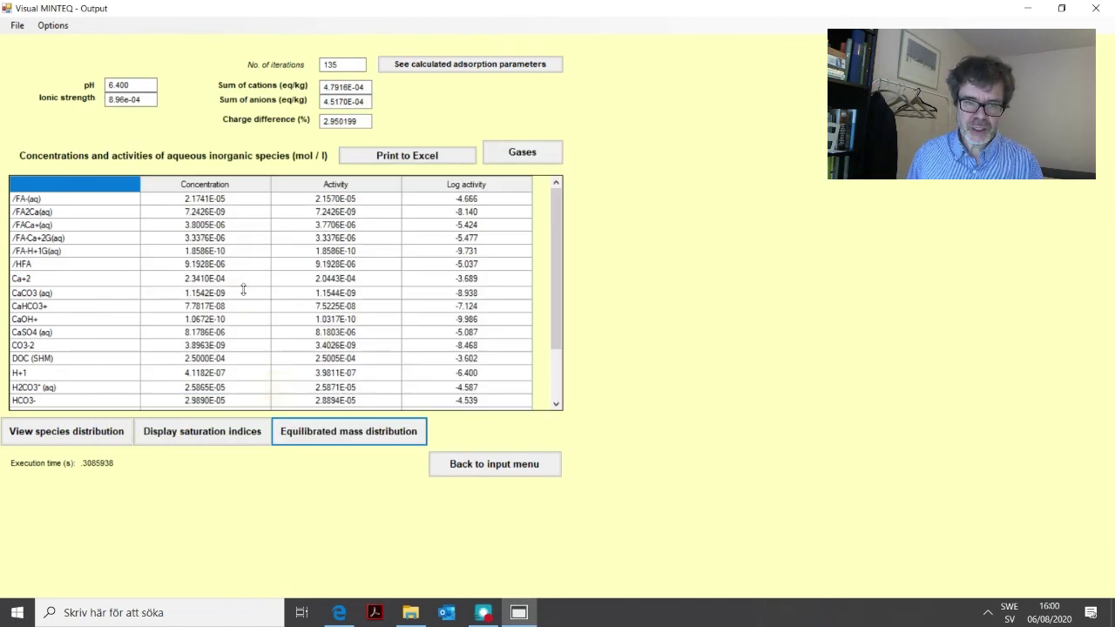
left_click(491, 465)
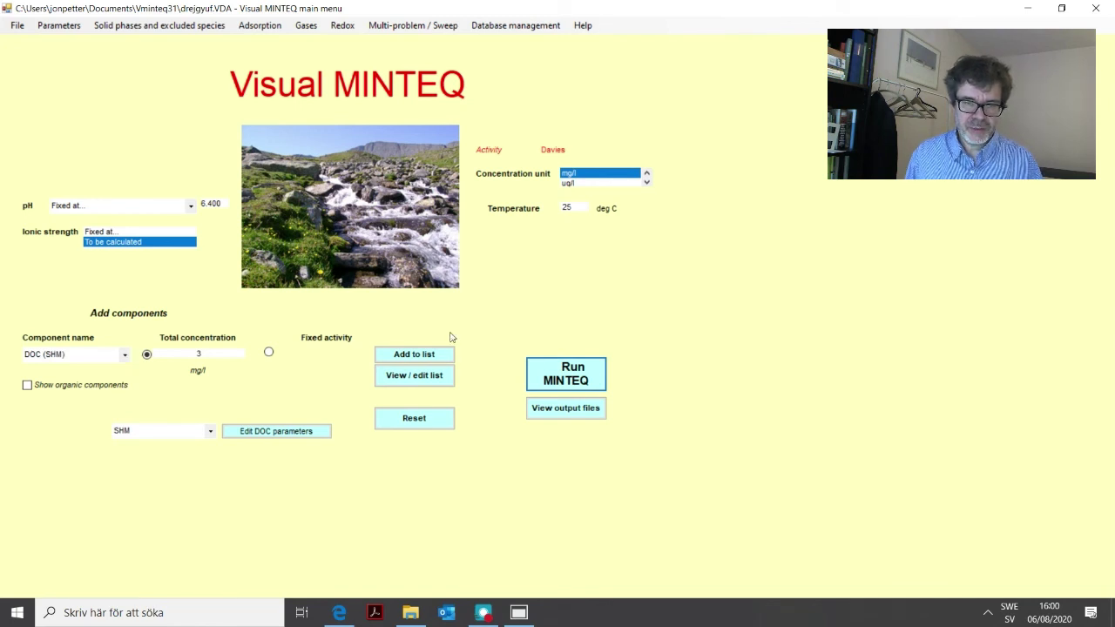
- Delete DOC (SHM) and its humic components from the component list, leaving H+1, Ca+2, SO4-2, CO3-2
left_click(428, 377)
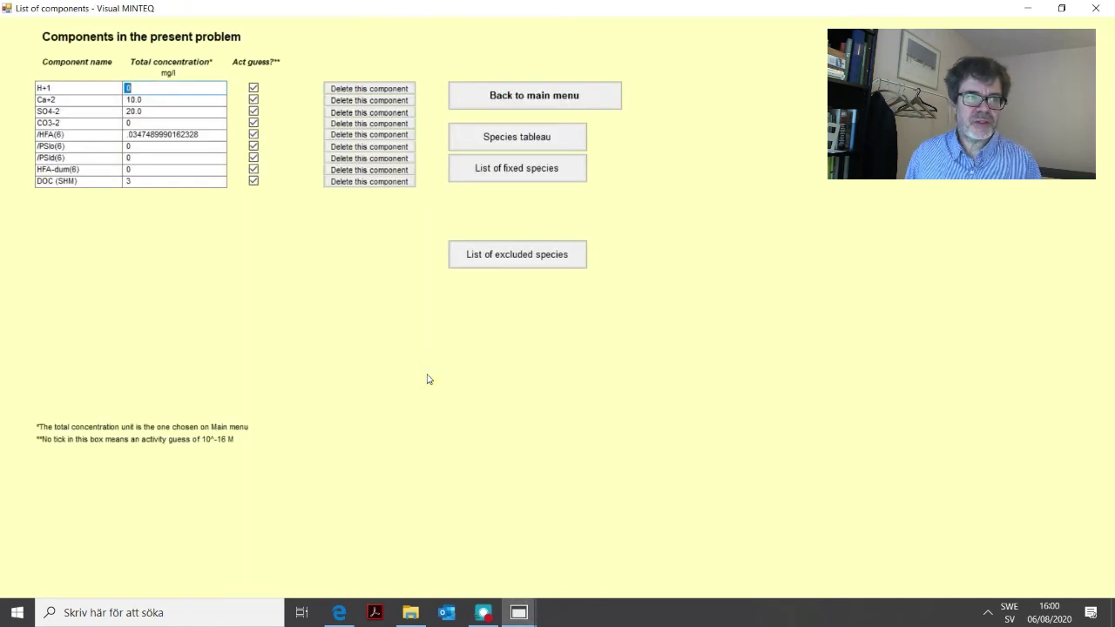
left_click(362, 183)
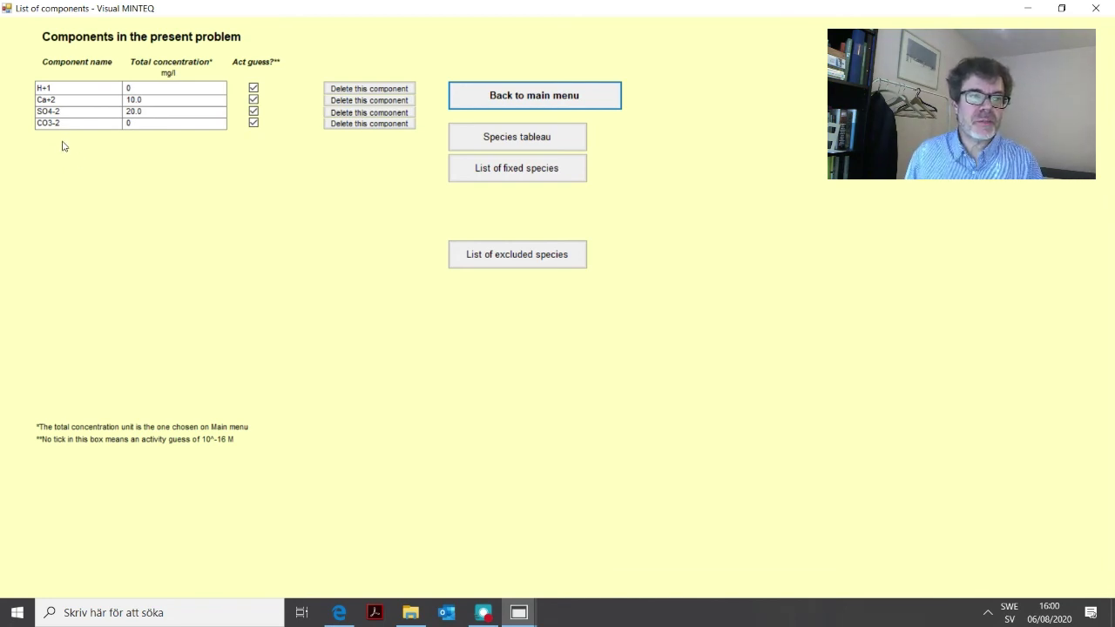
left_click(548, 95)
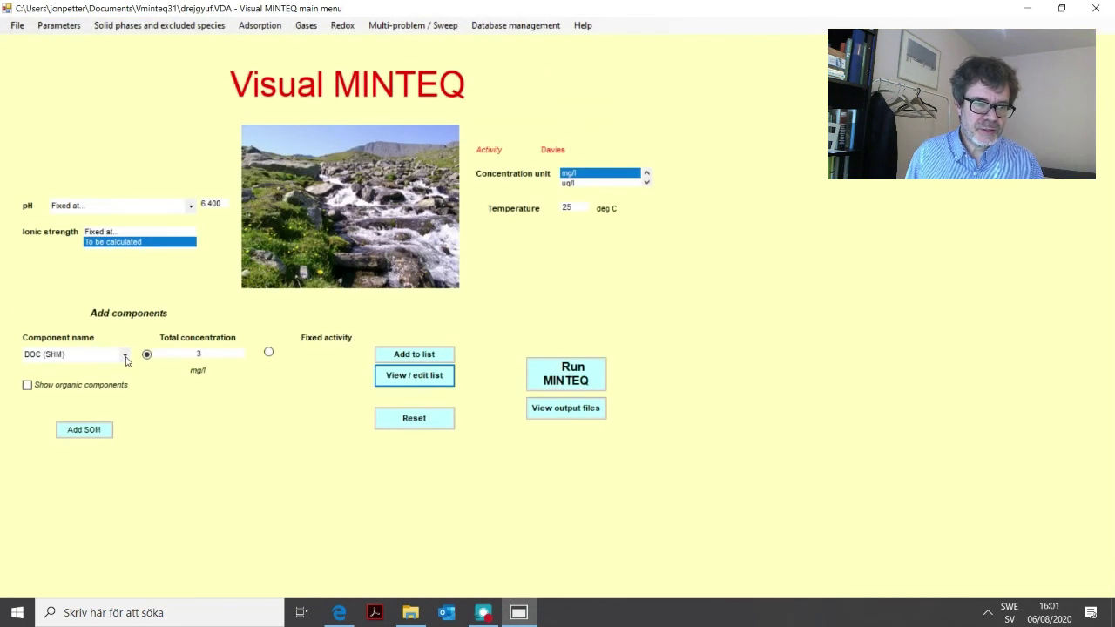
- Add DOC (NICA-Donnan) at 3 mg/l as a new component
left_click(126, 356)
left_click_drag(127, 168, 129, 158)
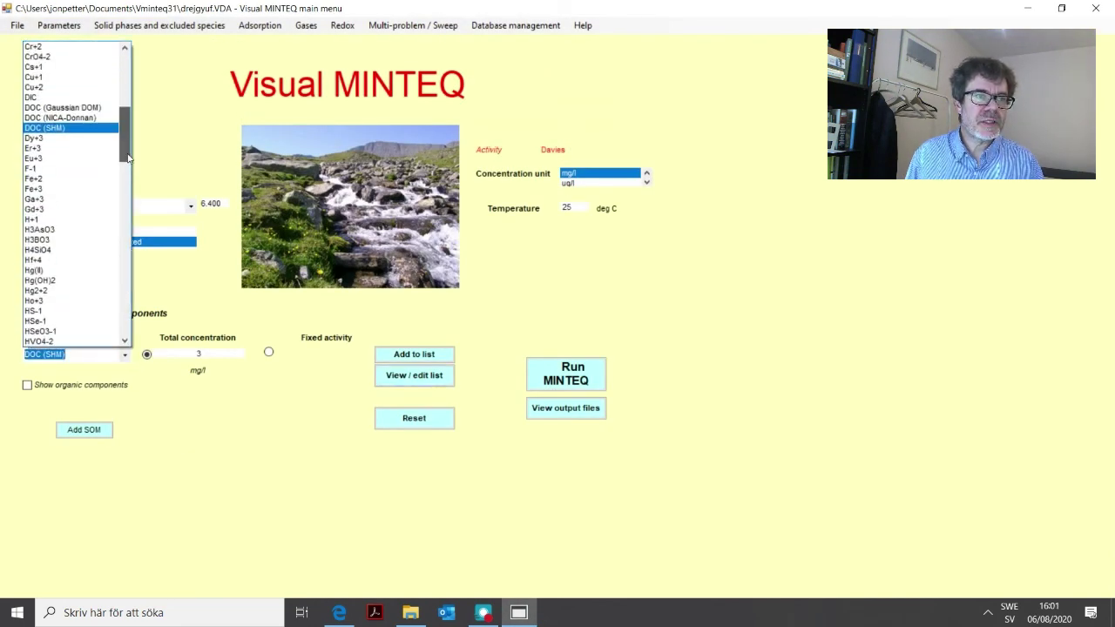
left_click(61, 117)
left_click(218, 355)
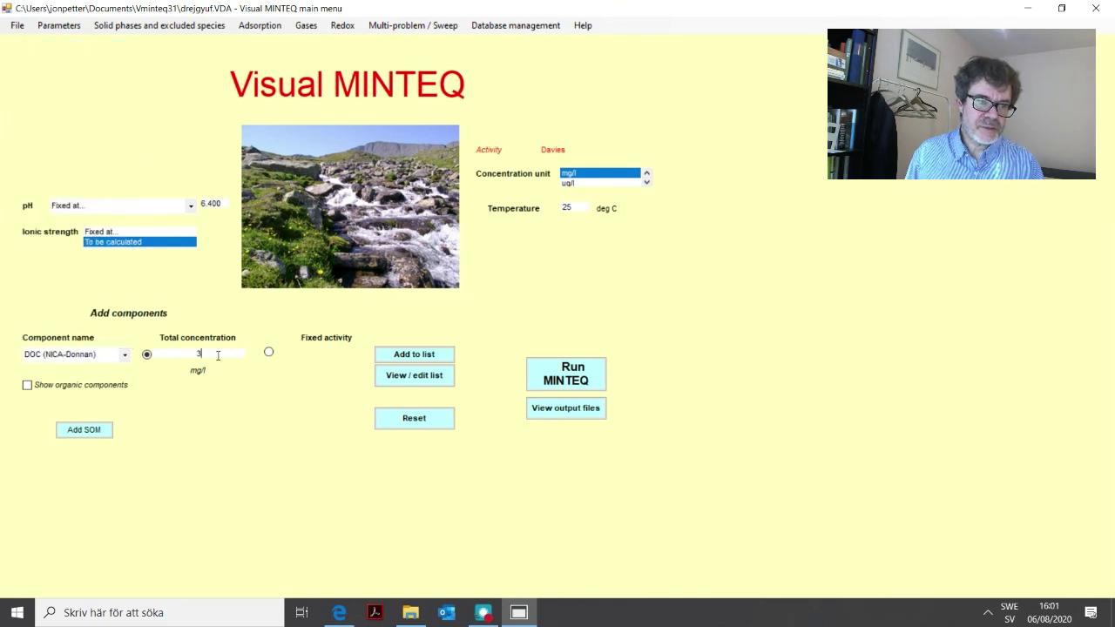
left_click(430, 355)
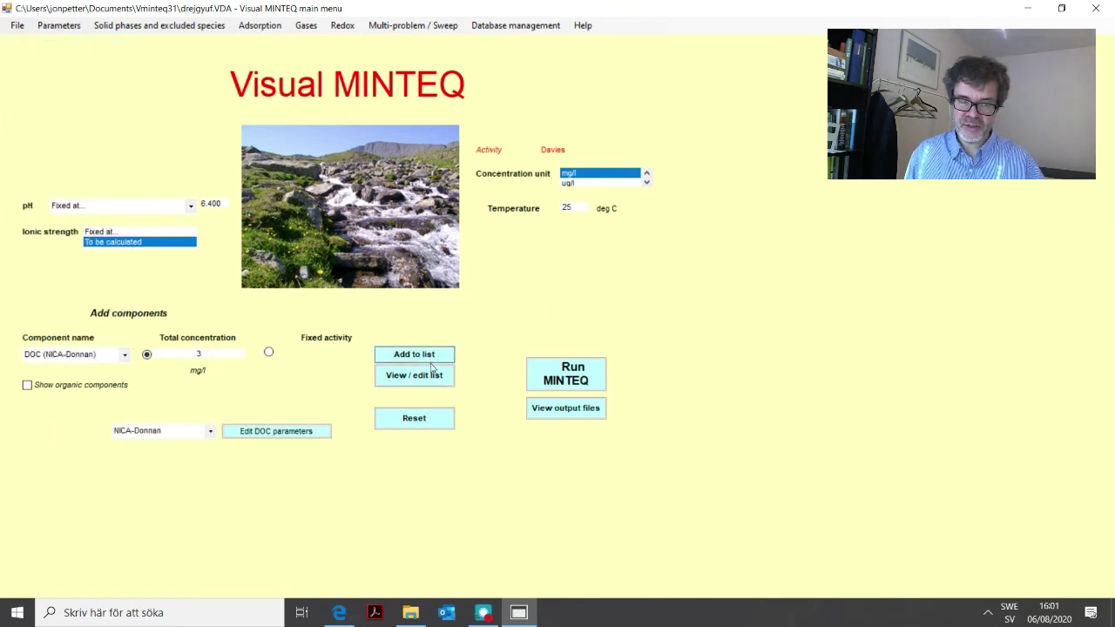
- Keep the default NICA-Donnan DOC parameters and verify the component list shows FA1-(6), FA2-(6), H+1D
left_click(303, 438)
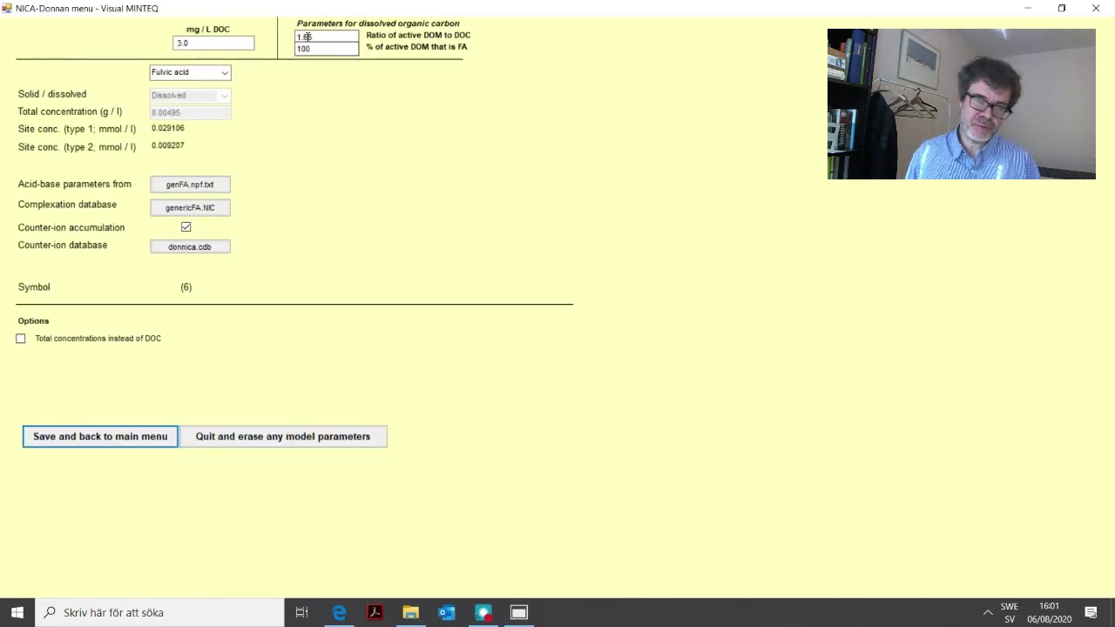
left_click(127, 438)
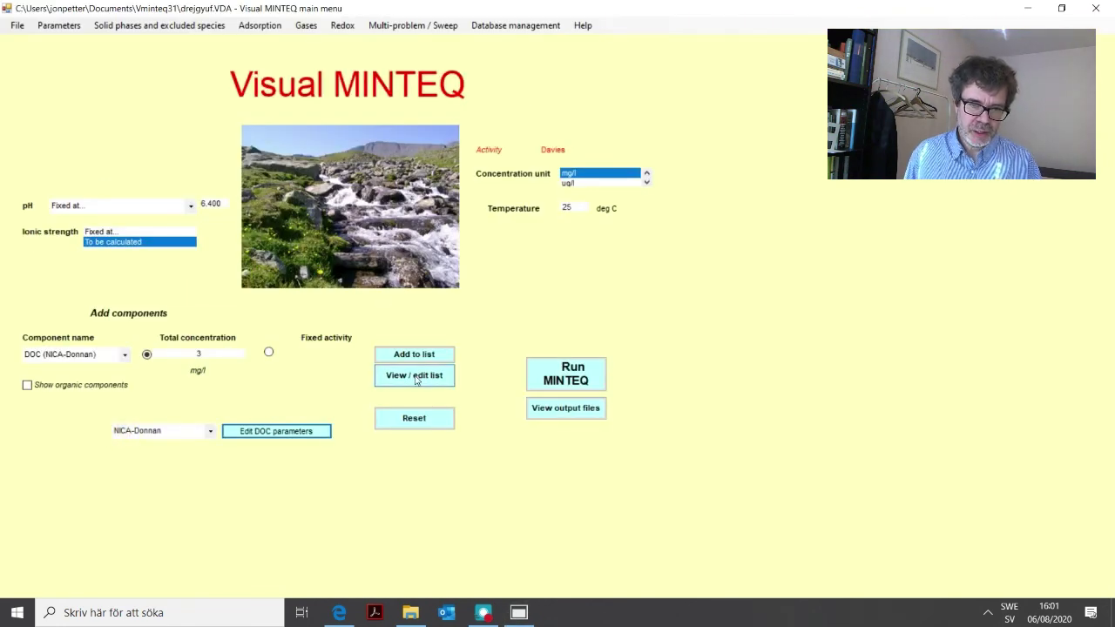
left_click(416, 380)
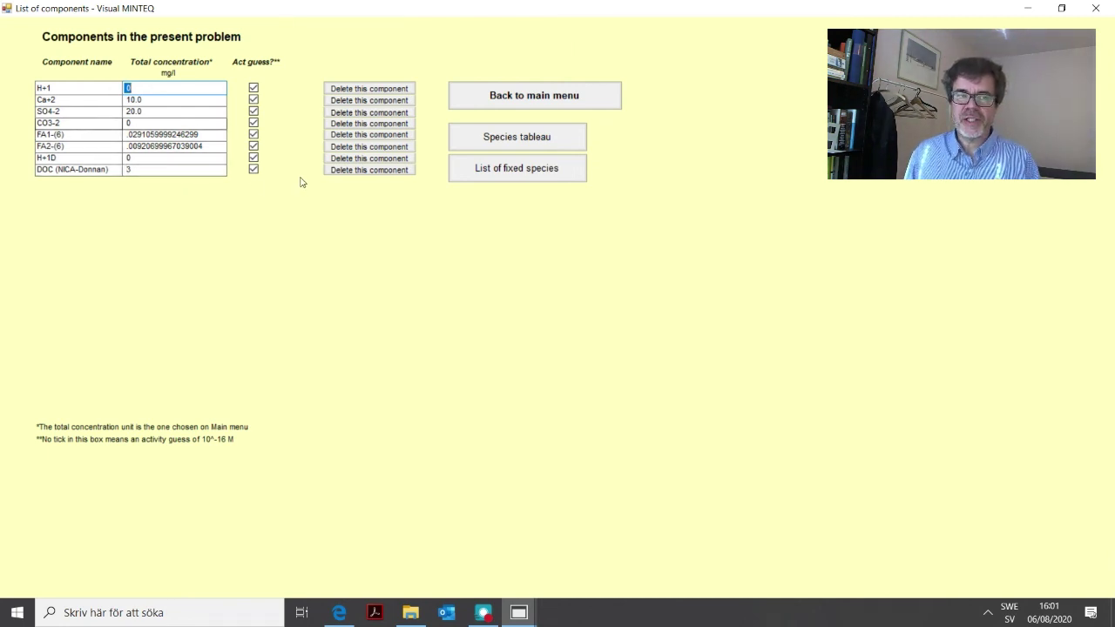
left_click(140, 169)
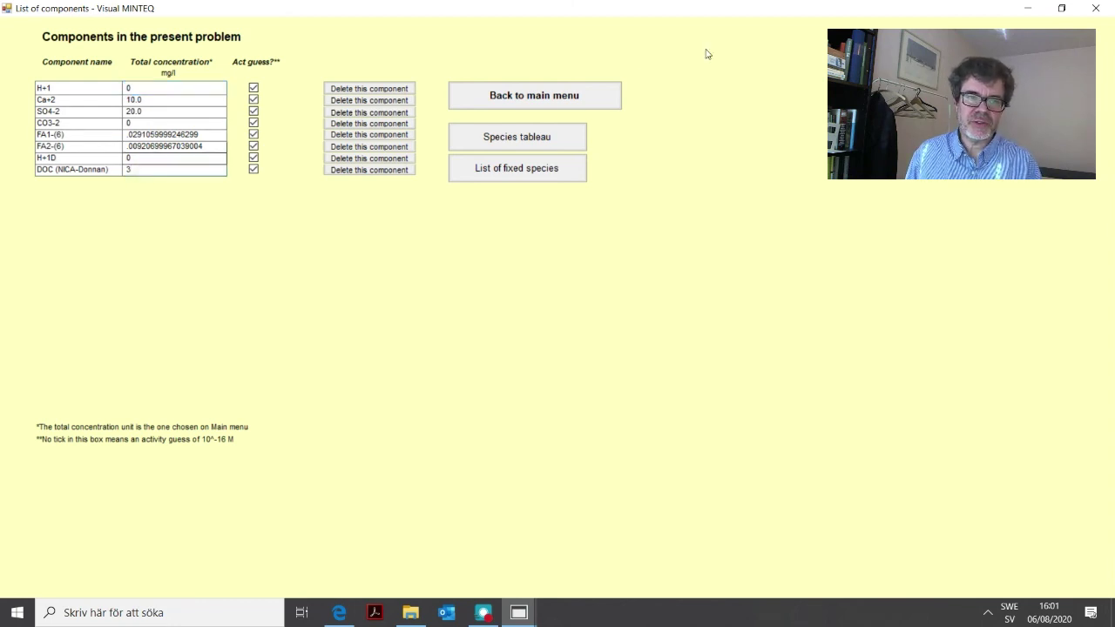
left_click(540, 96)
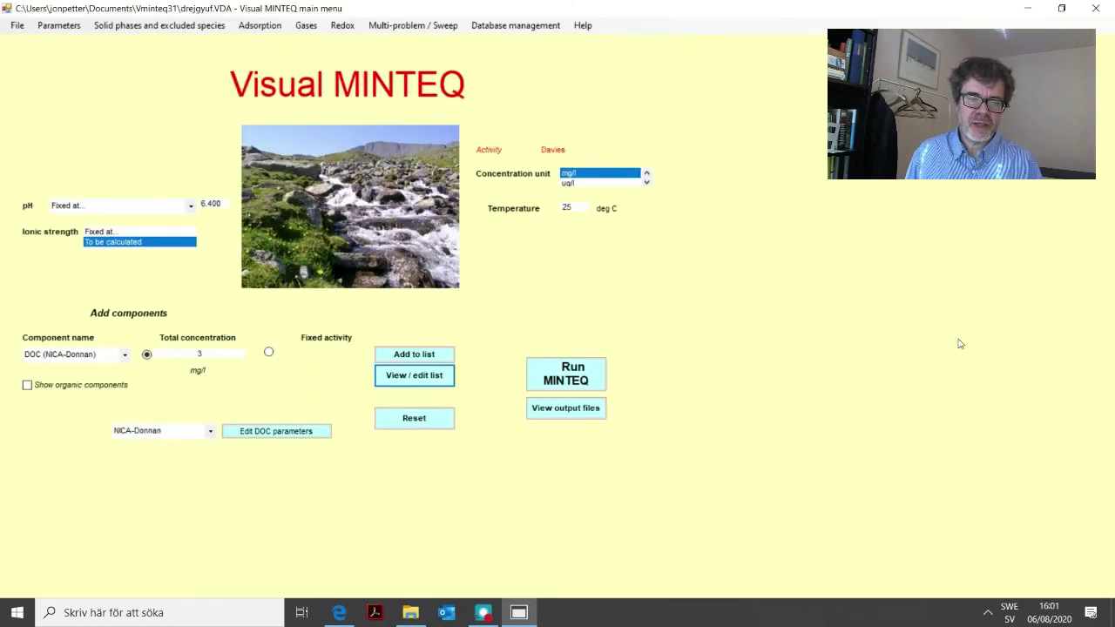
- Run the NICA-Donnan speciation and scroll its output (238 iterations, ionic strength 8.71e-04)
left_click(565, 380)
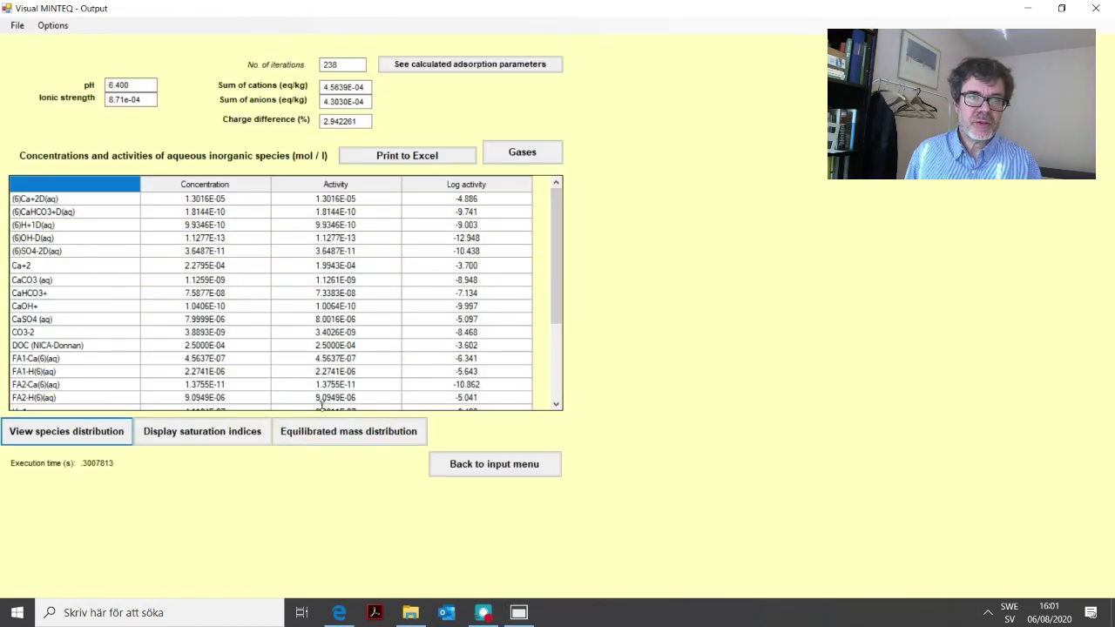
left_click(96, 443)
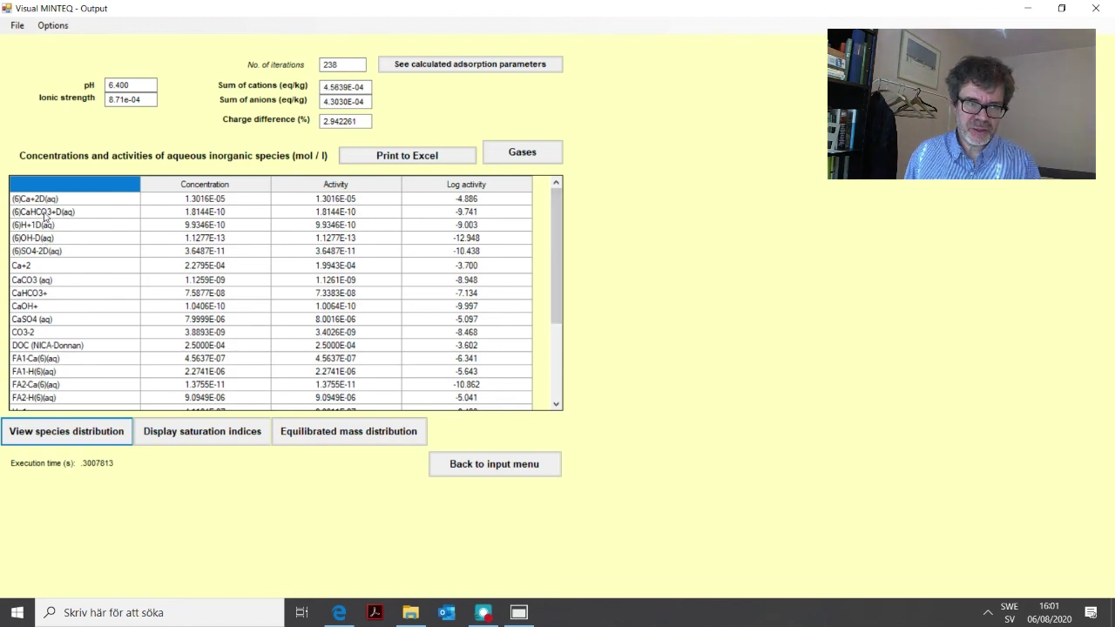
mouse_move(555, 246)
left_mouse_down()
mouse_move(556, 297)
mouse_move(553, 242)
left_mouse_up()
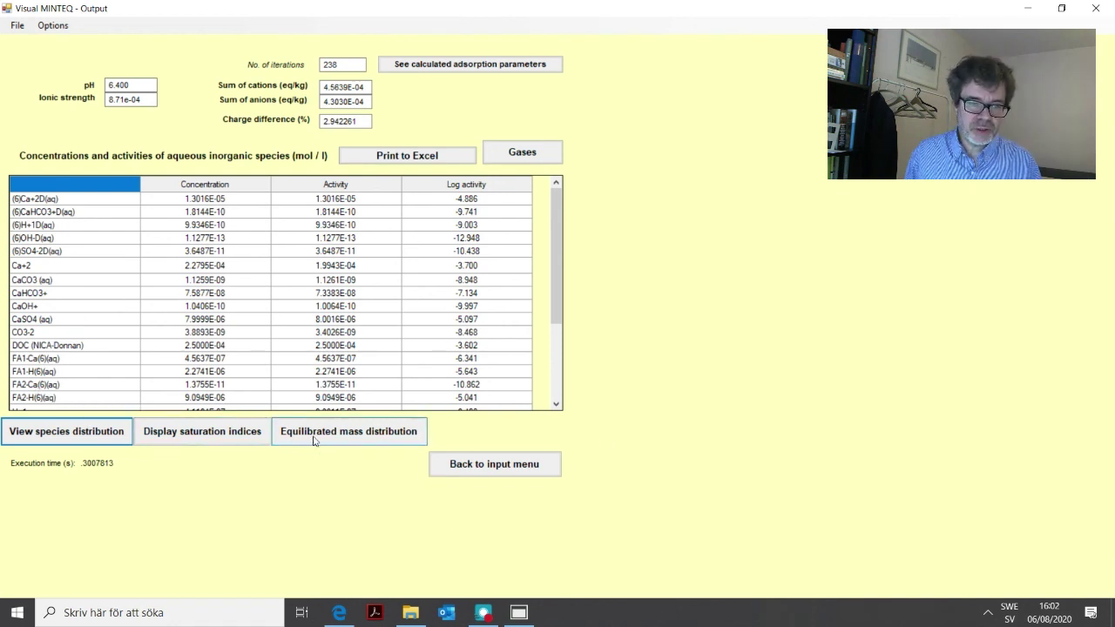
left_click(77, 432)
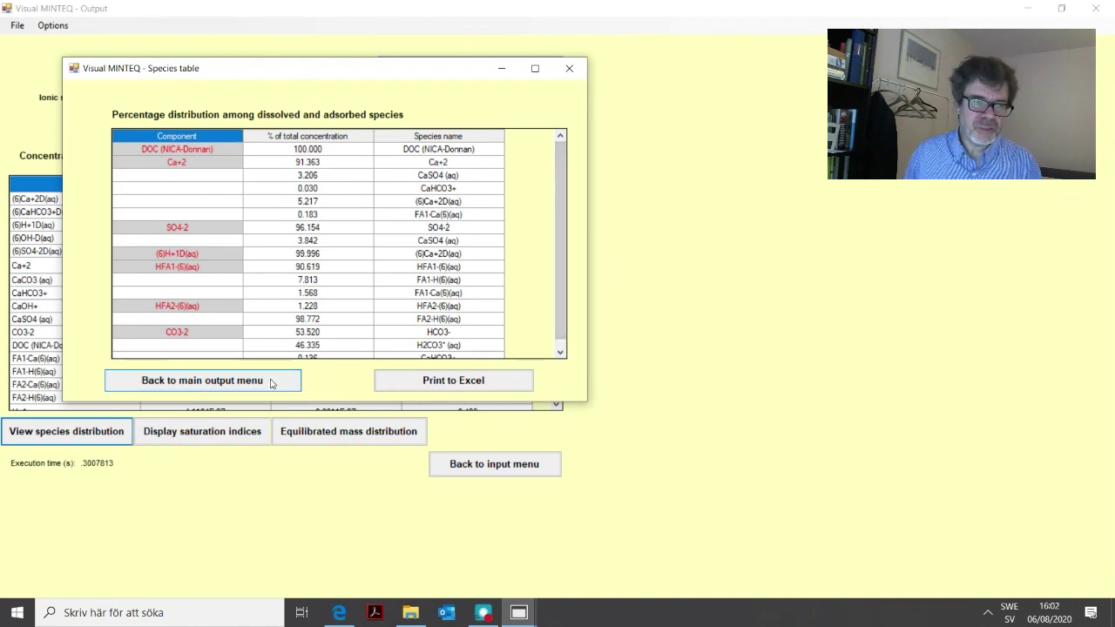
left_click(237, 382)
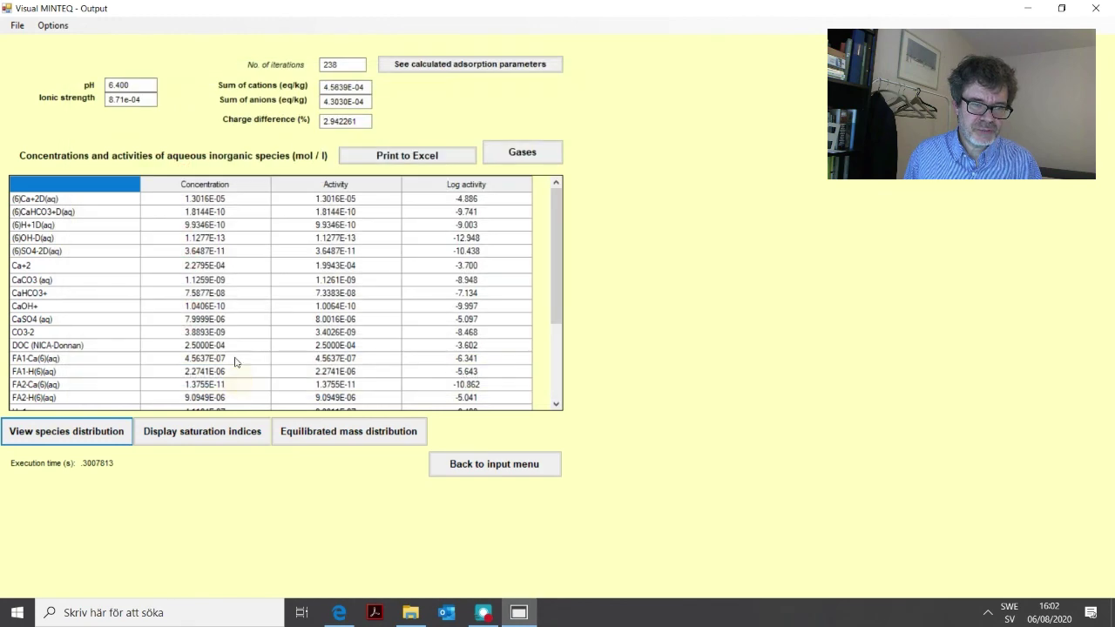
left_click(488, 467)
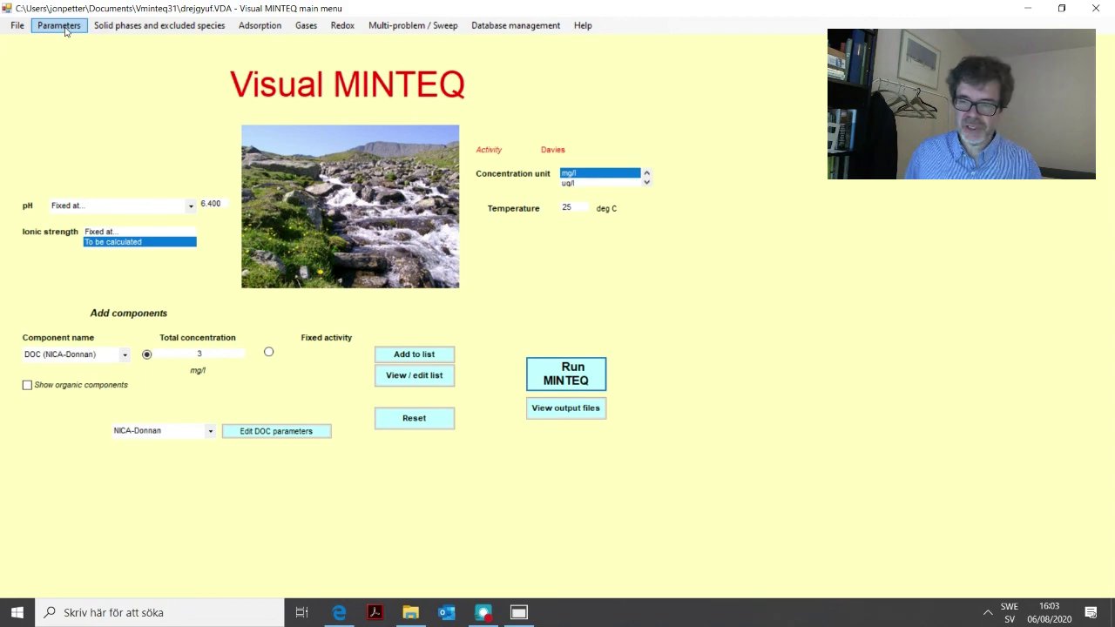
- Leave the NICA-Donnan output and return to the main input screen
left_click(483, 612)
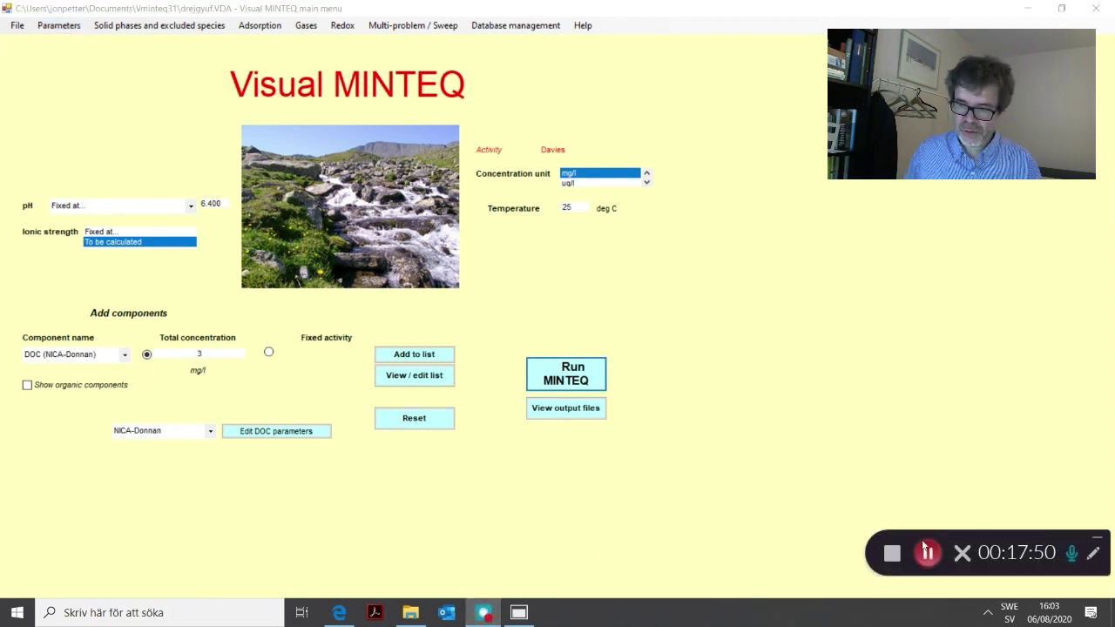